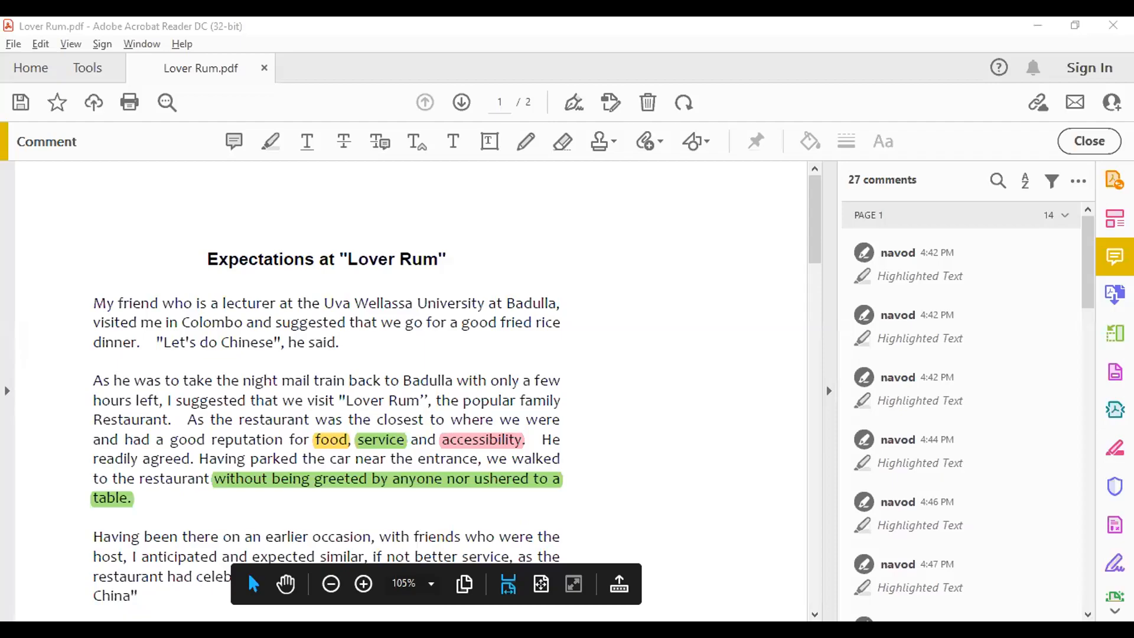
Step: Read through page 1 of the Lover Rum PDF, examining the passages highlighted in yellow, green and pink for food, service and accessibility
scroll(408, 390, down, 1)
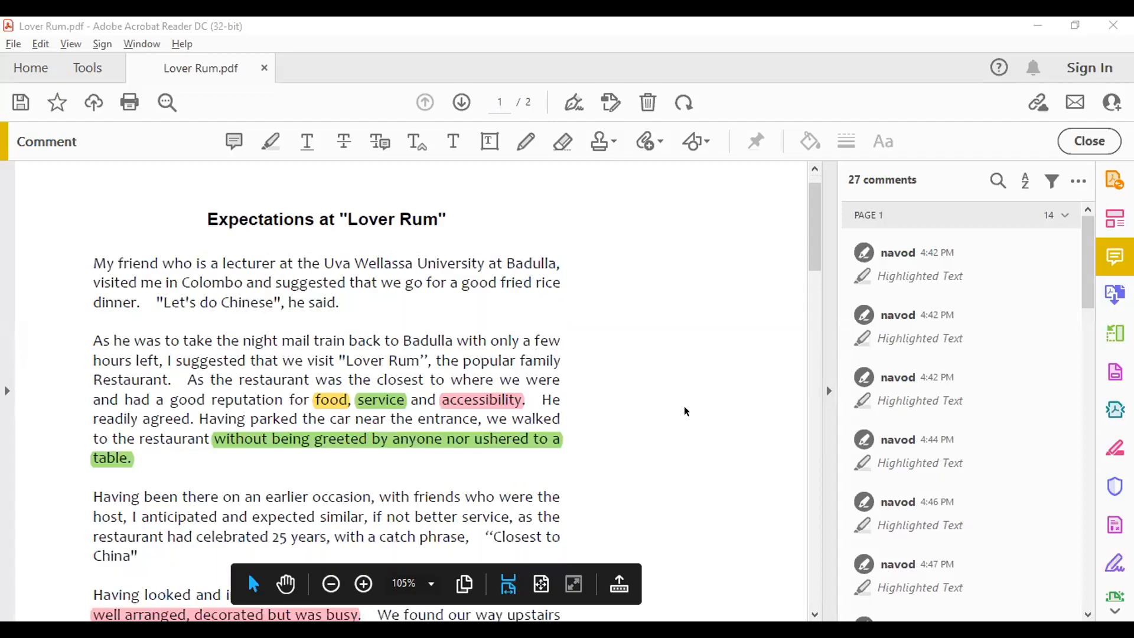
scroll(684, 410, down, 1)
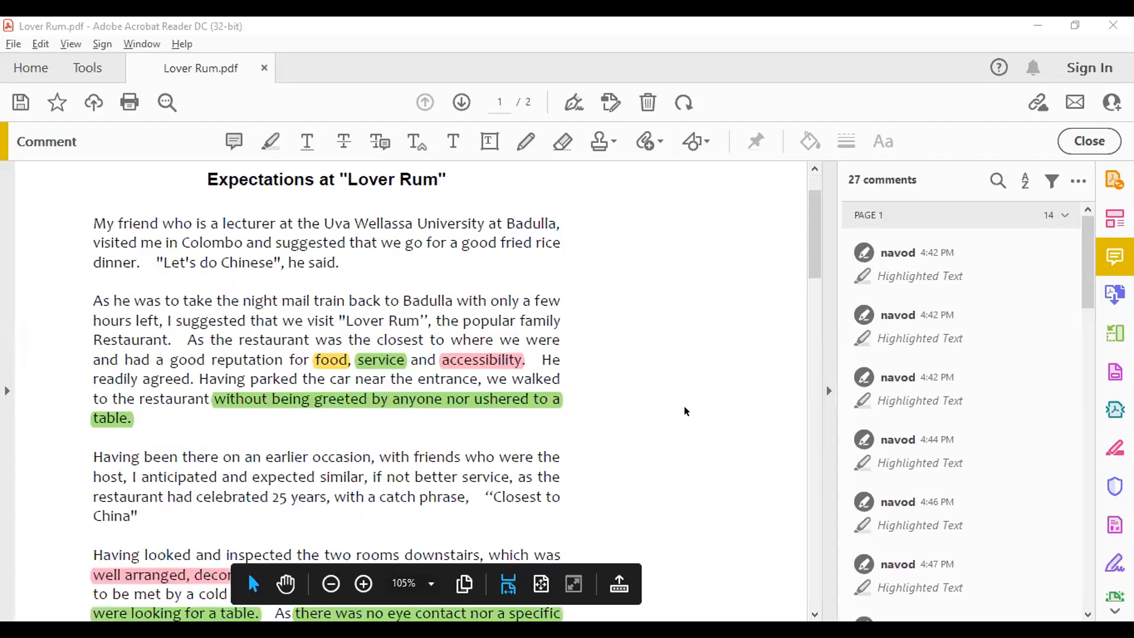
scroll(684, 411, down, 1)
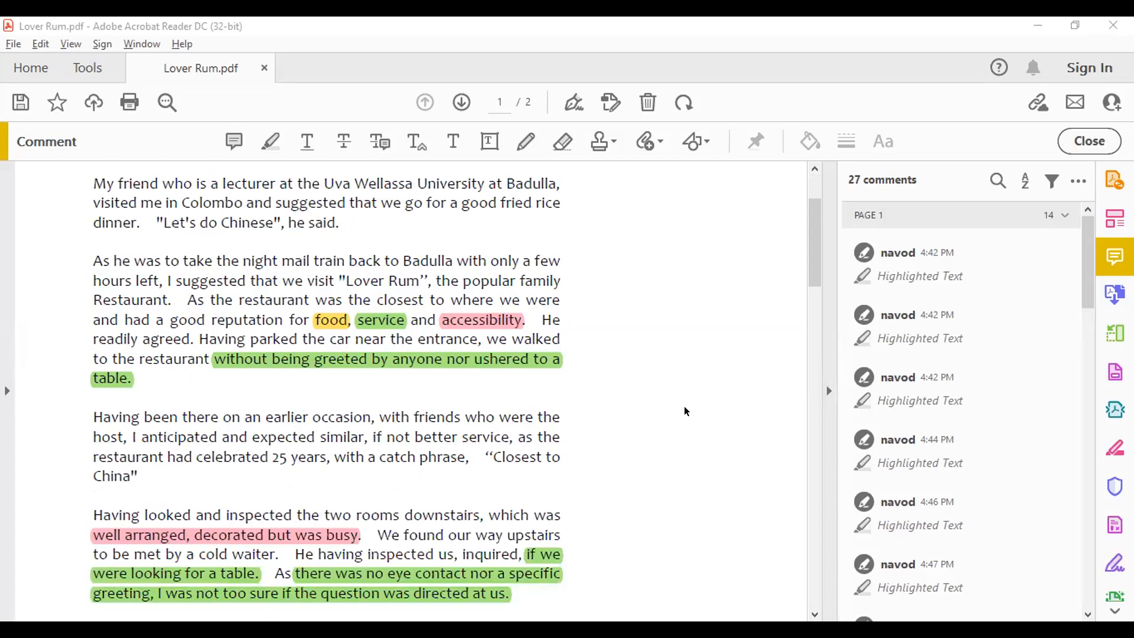
scroll(683, 407, down, 1)
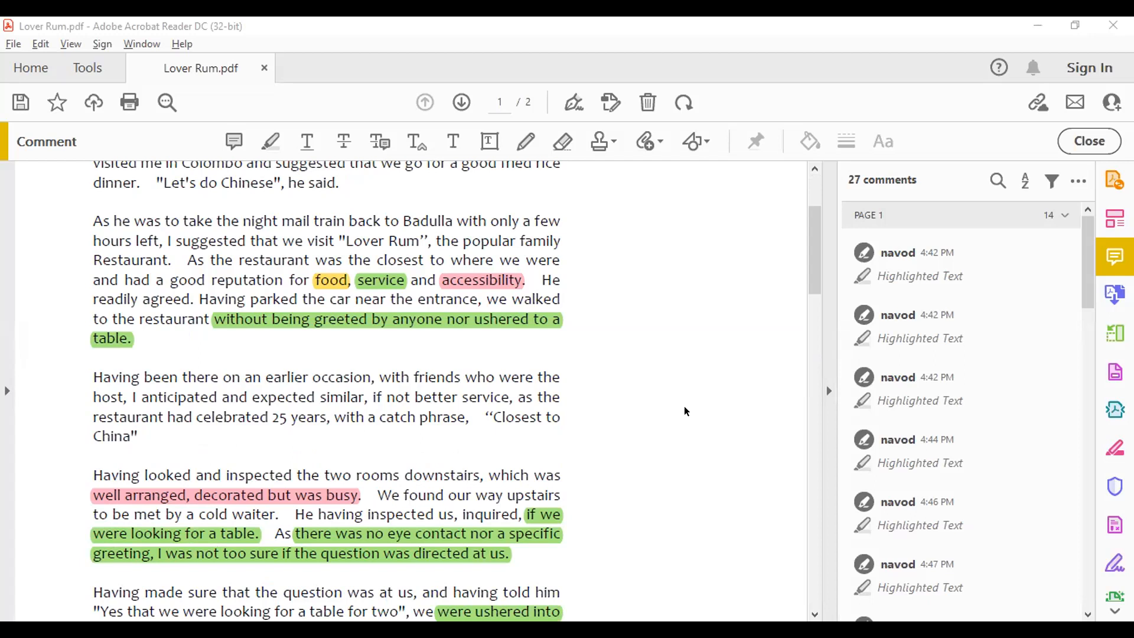
scroll(683, 411, down, 1)
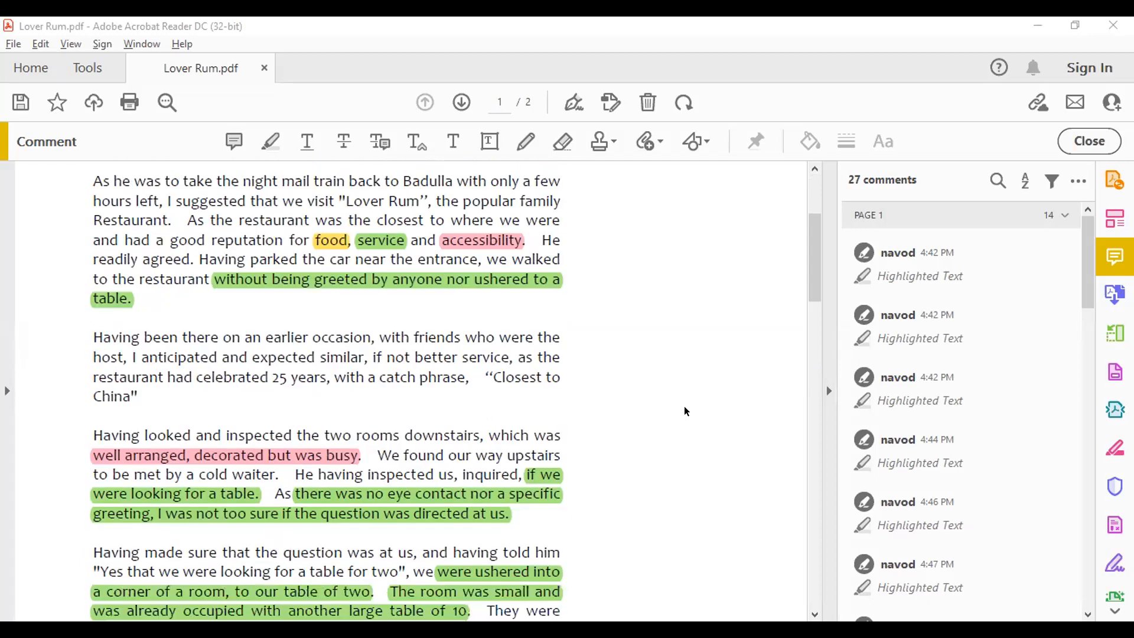
scroll(685, 411, down, 1)
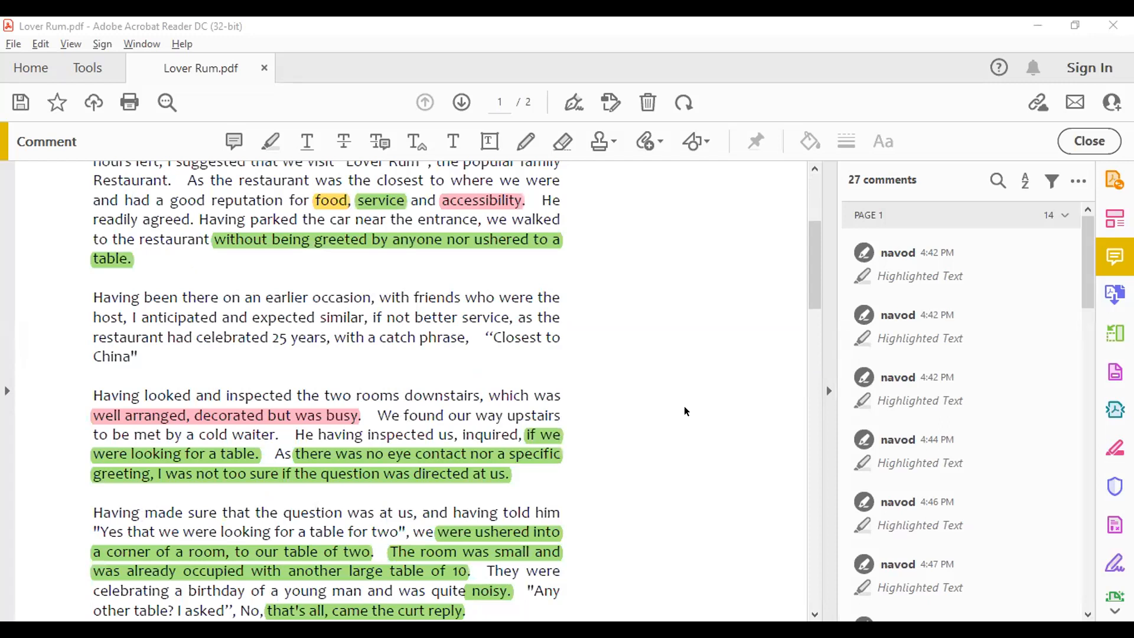
scroll(685, 410, down, 1)
scroll(685, 411, up, 2)
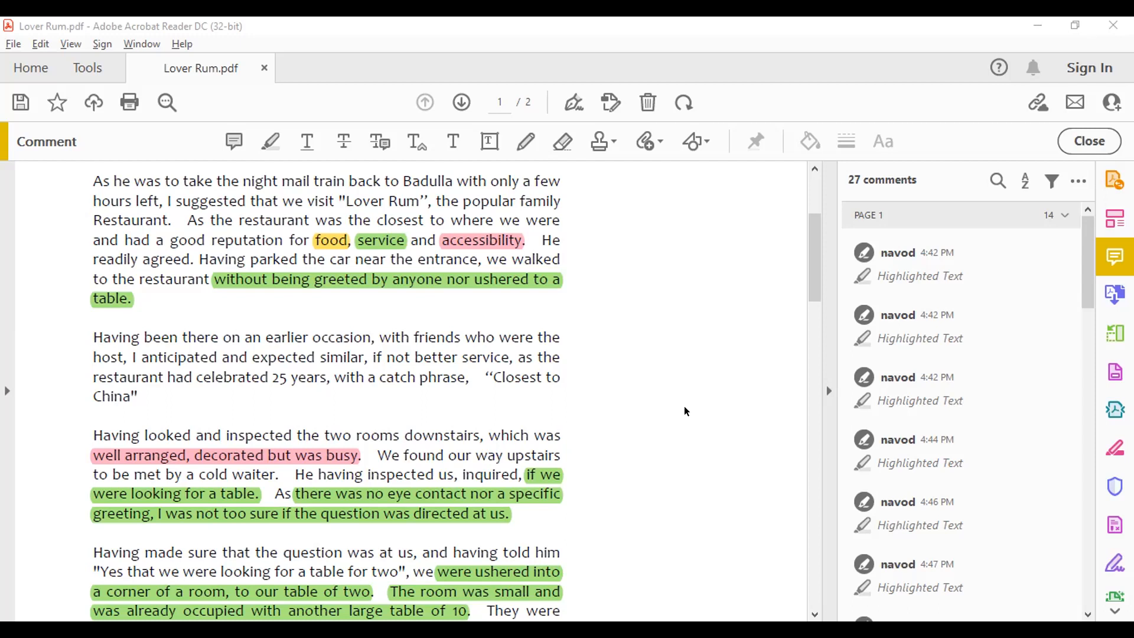
scroll(683, 416, down, 1)
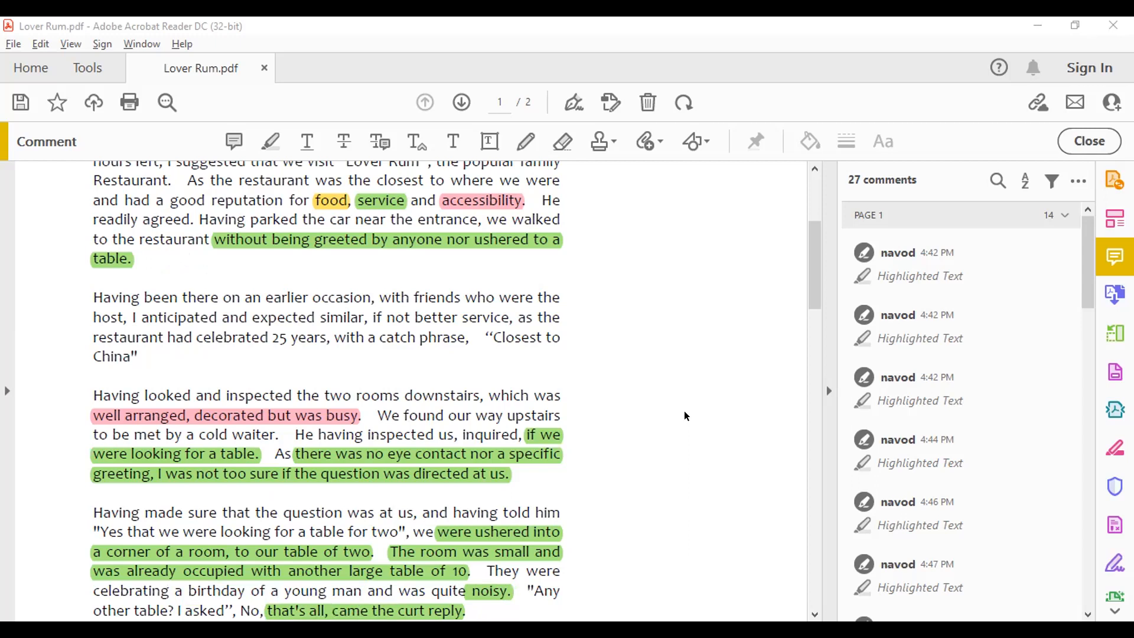
scroll(685, 416, down, 3)
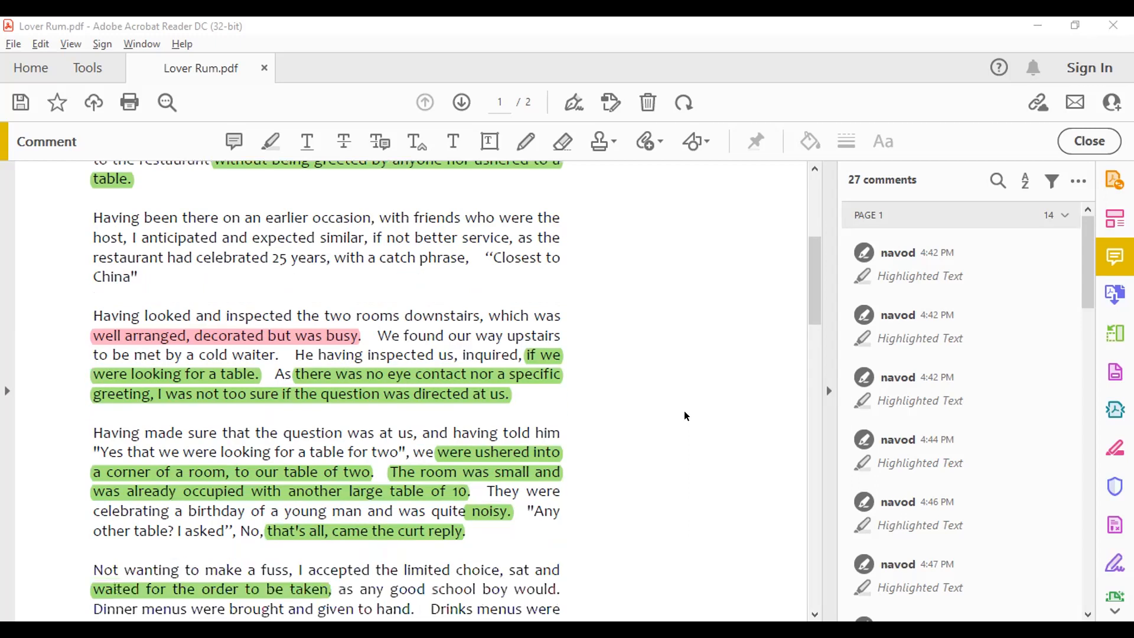
scroll(684, 414, down, 15)
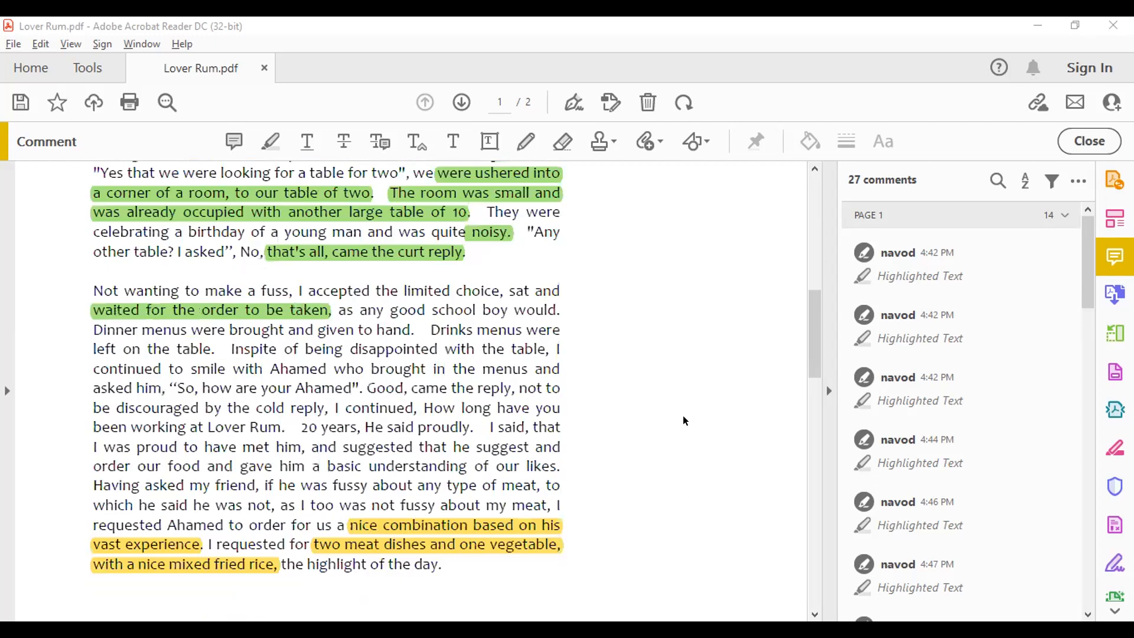
scroll(682, 416, down, 5)
scroll(682, 416, up, 18)
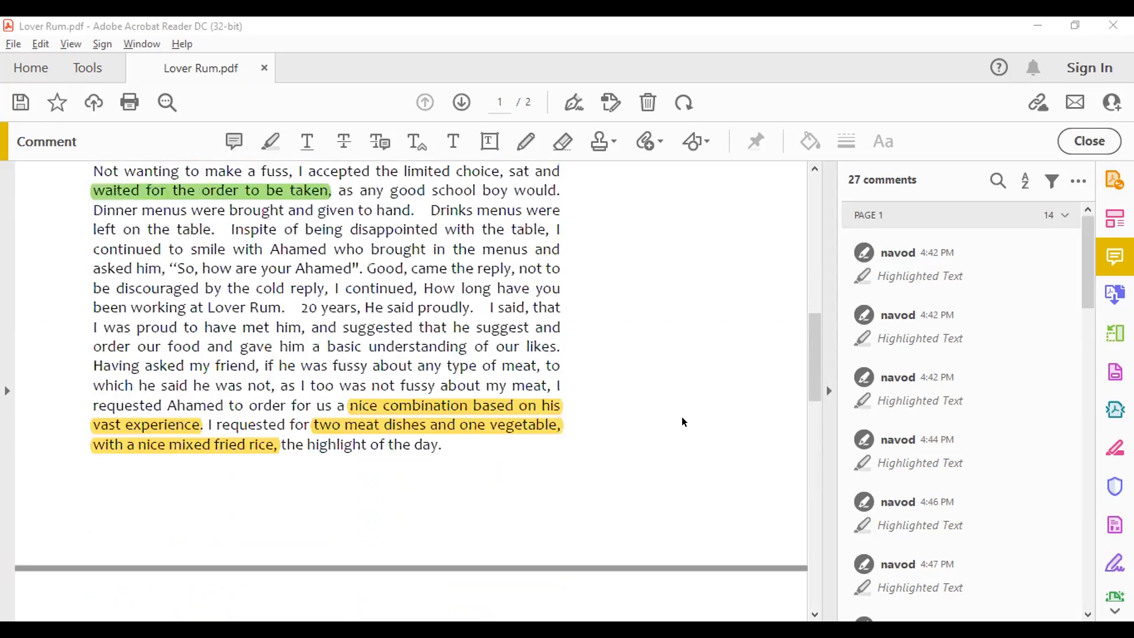
scroll(682, 416, up, 7)
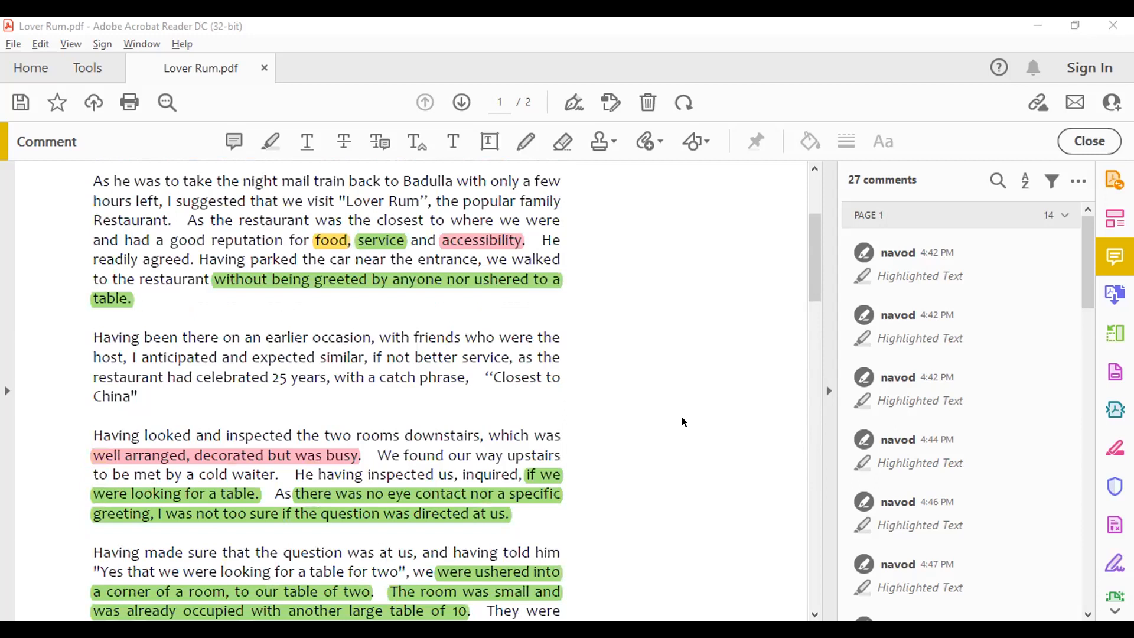
scroll(682, 419, down, 4)
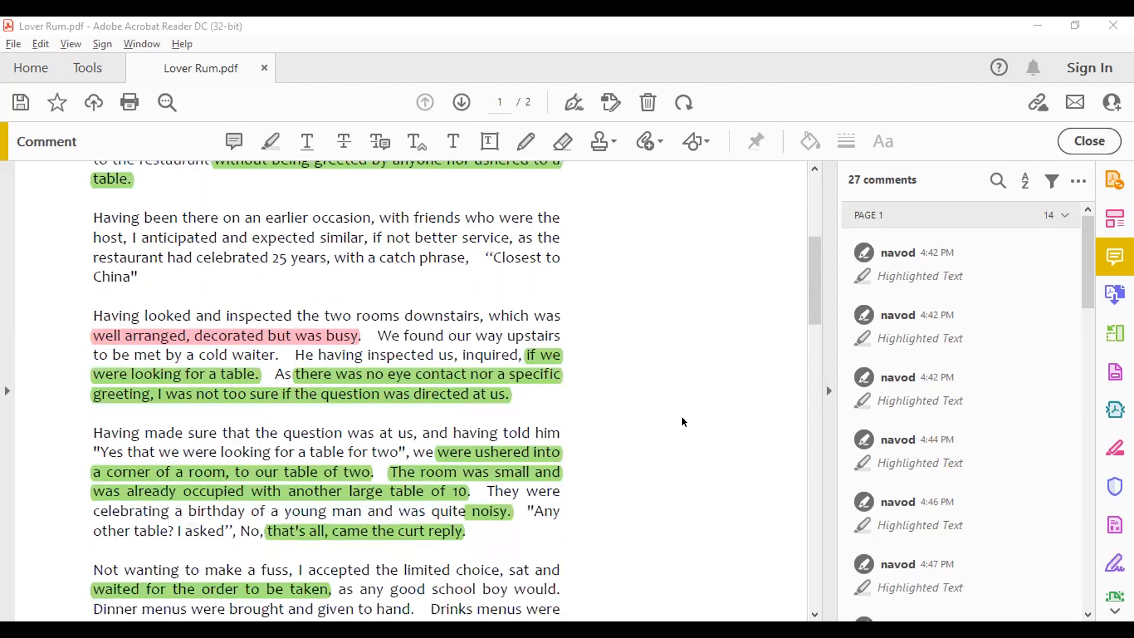
scroll(682, 419, down, 3)
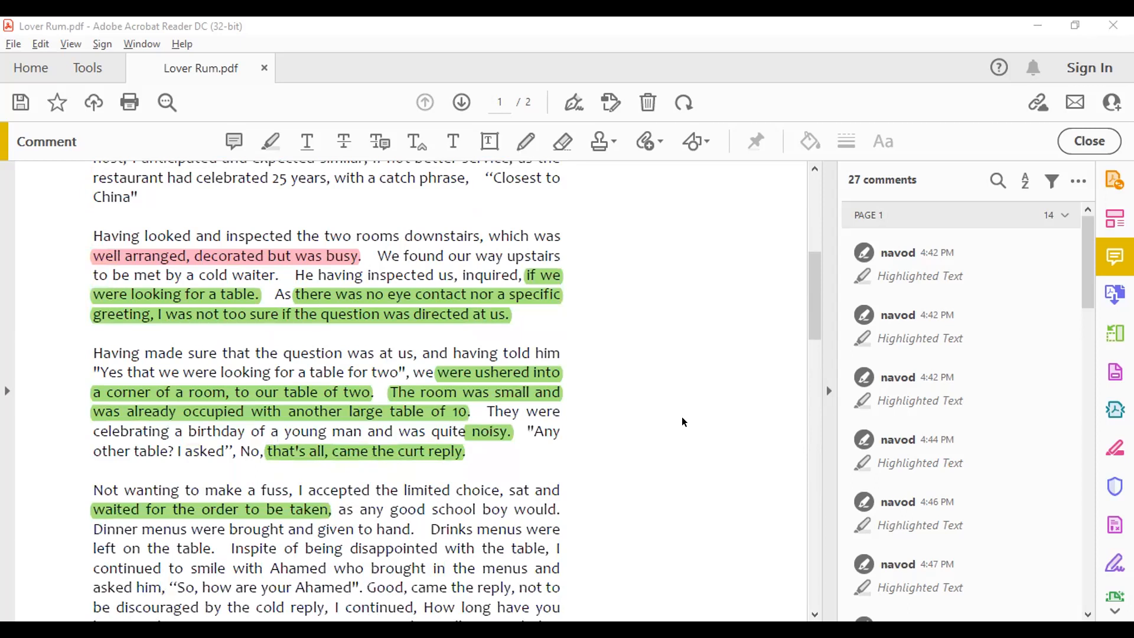
scroll(682, 418, down, 4)
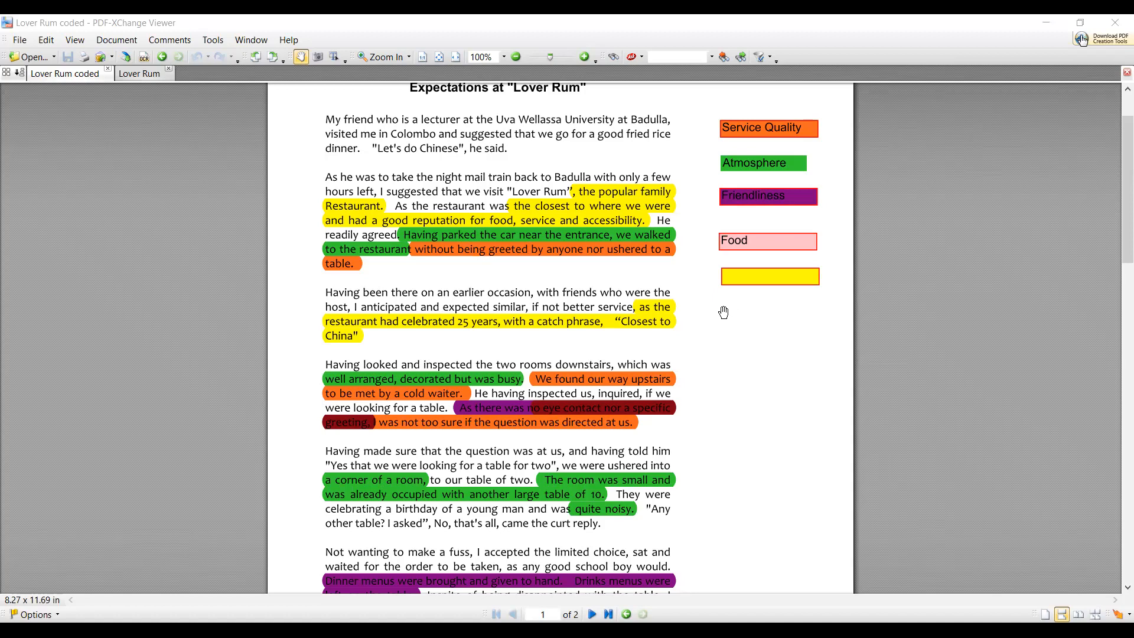
Step: Switch to PDF-XChange Viewer and examine the color-coded passages on both pages of Lover Rum coded against its theme legend
scroll(709, 356, down, 1)
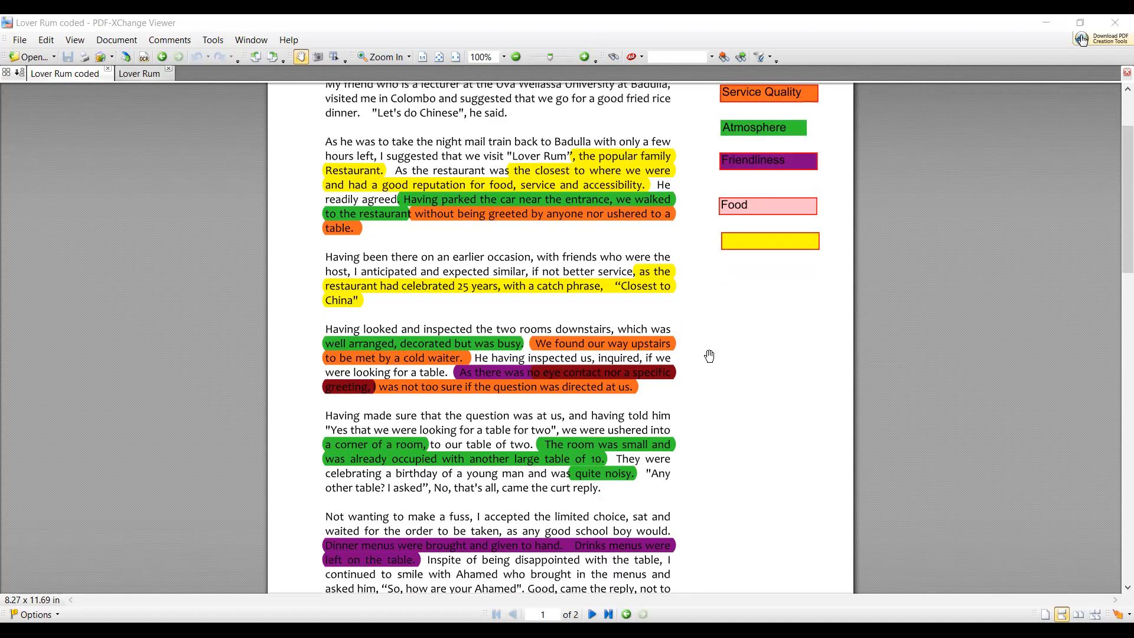
scroll(709, 356, down, 1)
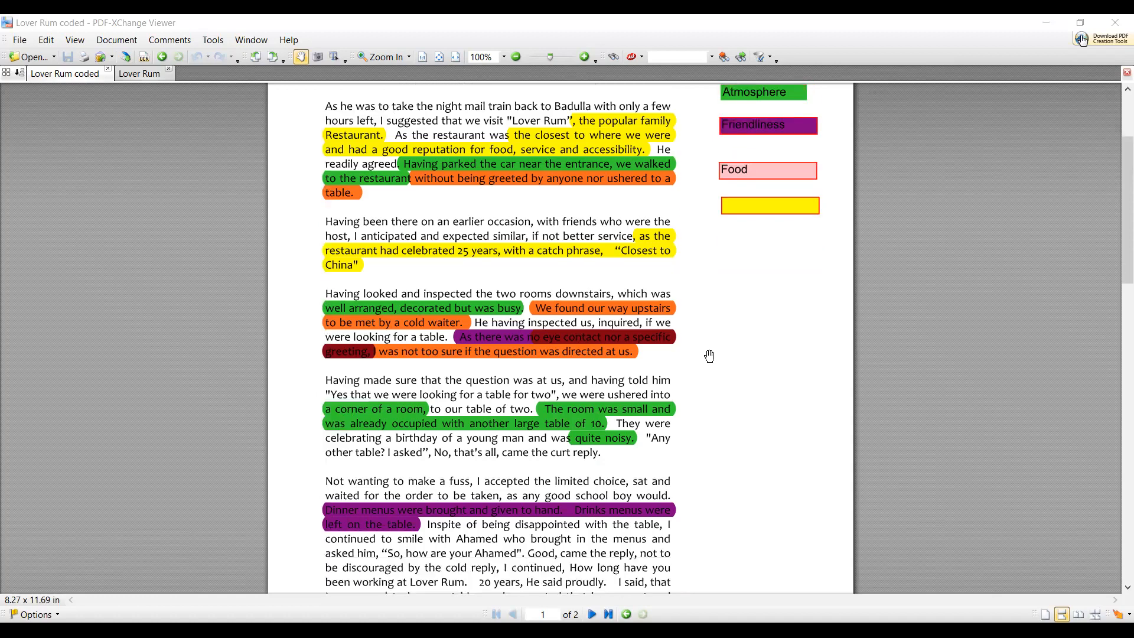
scroll(709, 356, down, 2)
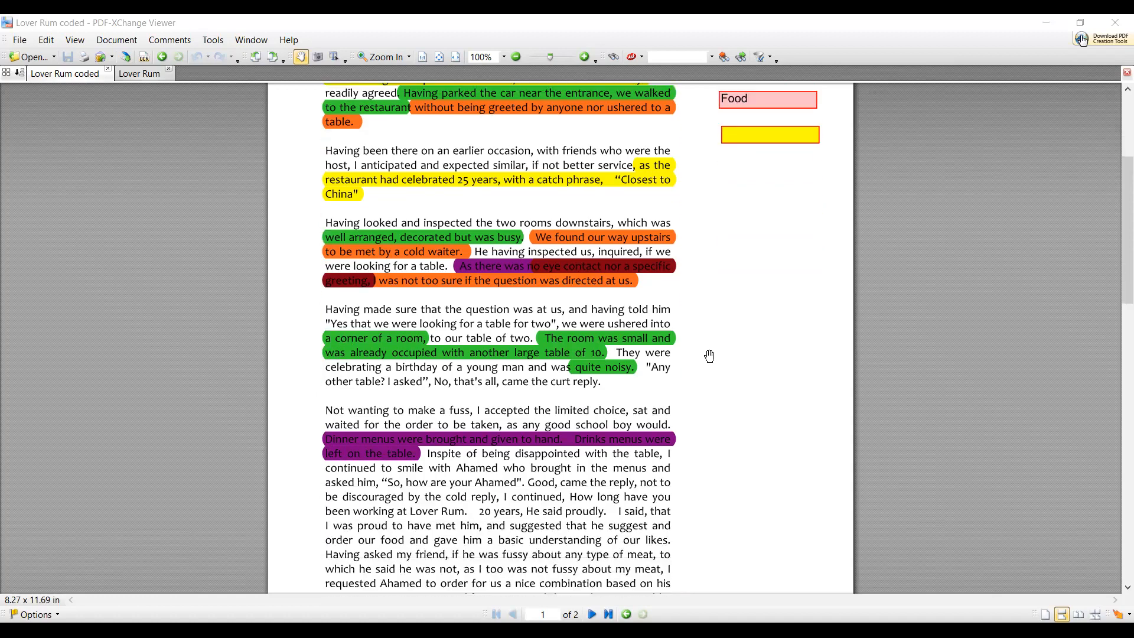
scroll(709, 356, down, 2)
scroll(709, 356, down, 10)
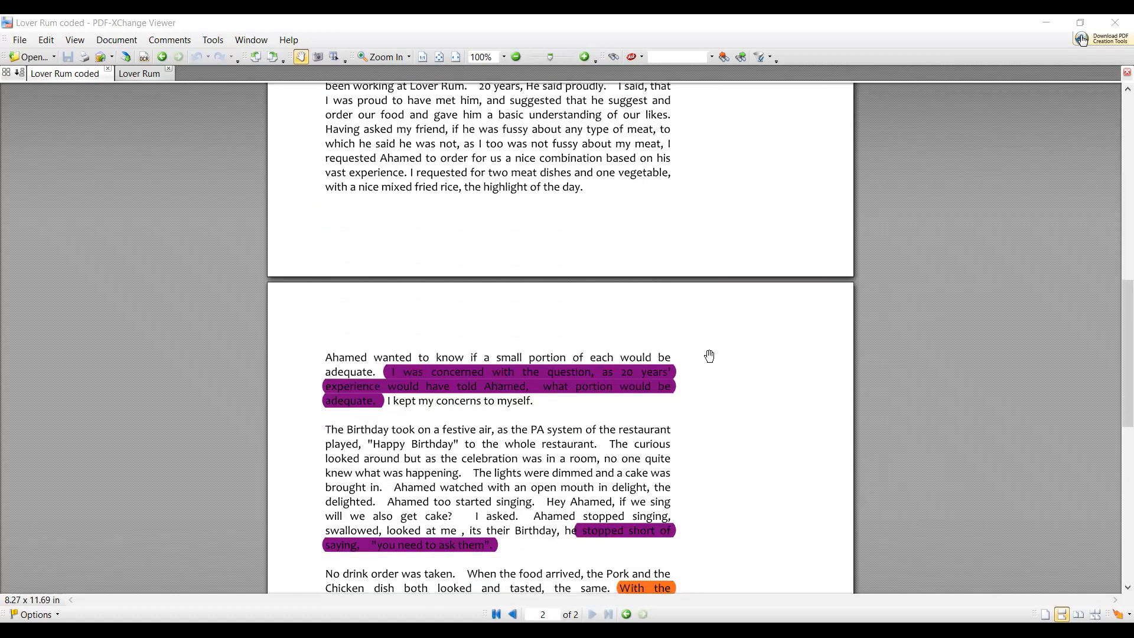
scroll(709, 356, down, 2)
scroll(710, 355, down, 4)
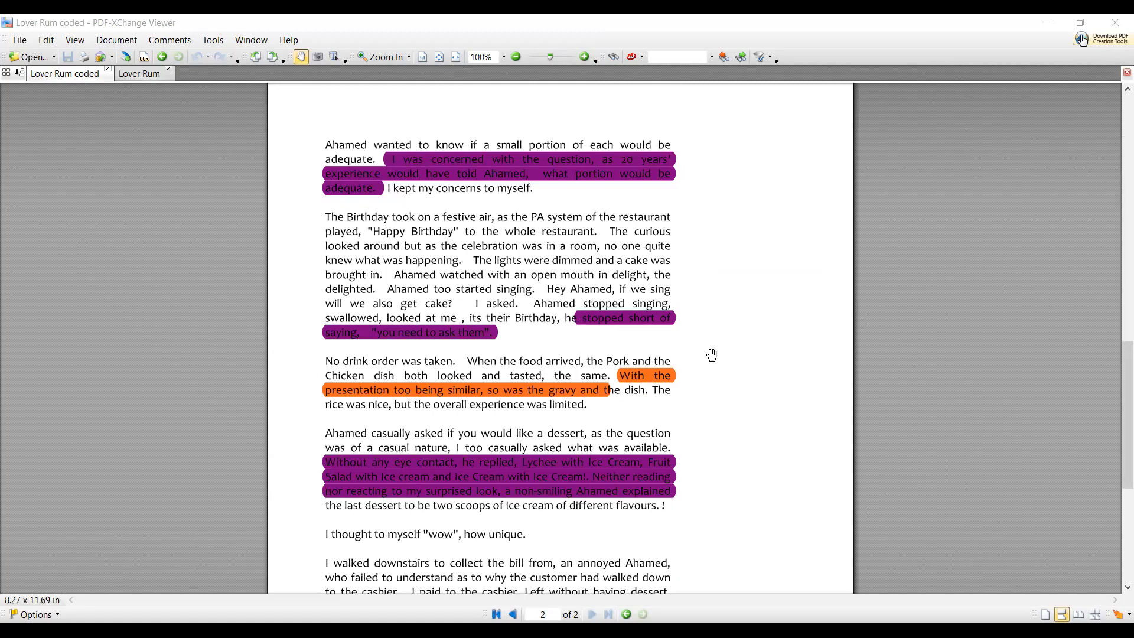
scroll(721, 353, up, 5)
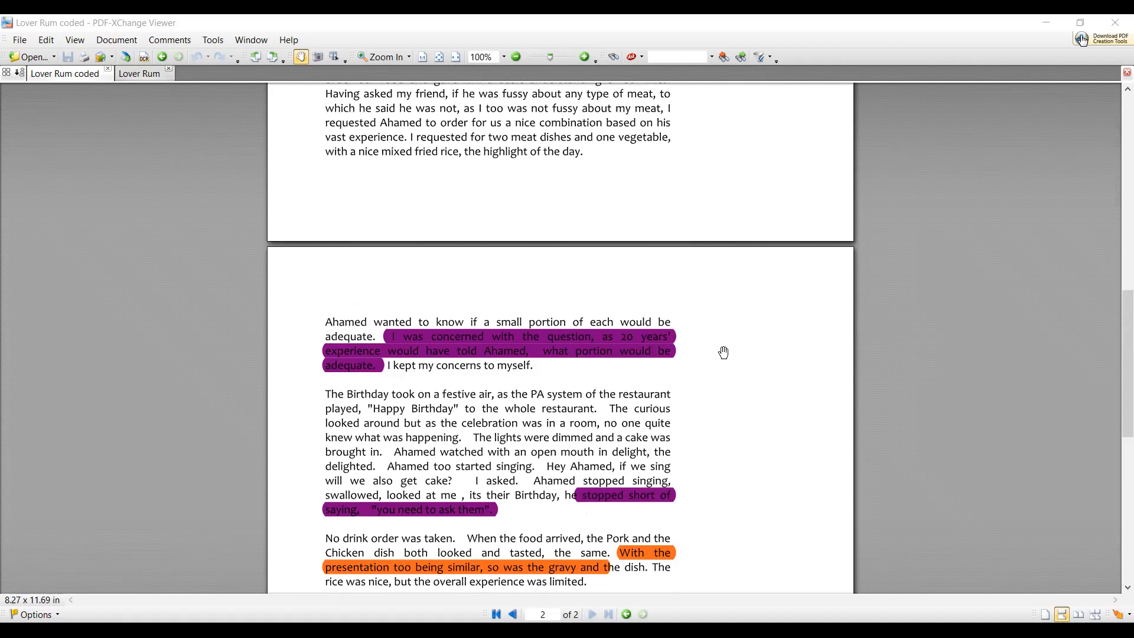
scroll(724, 353, up, 6)
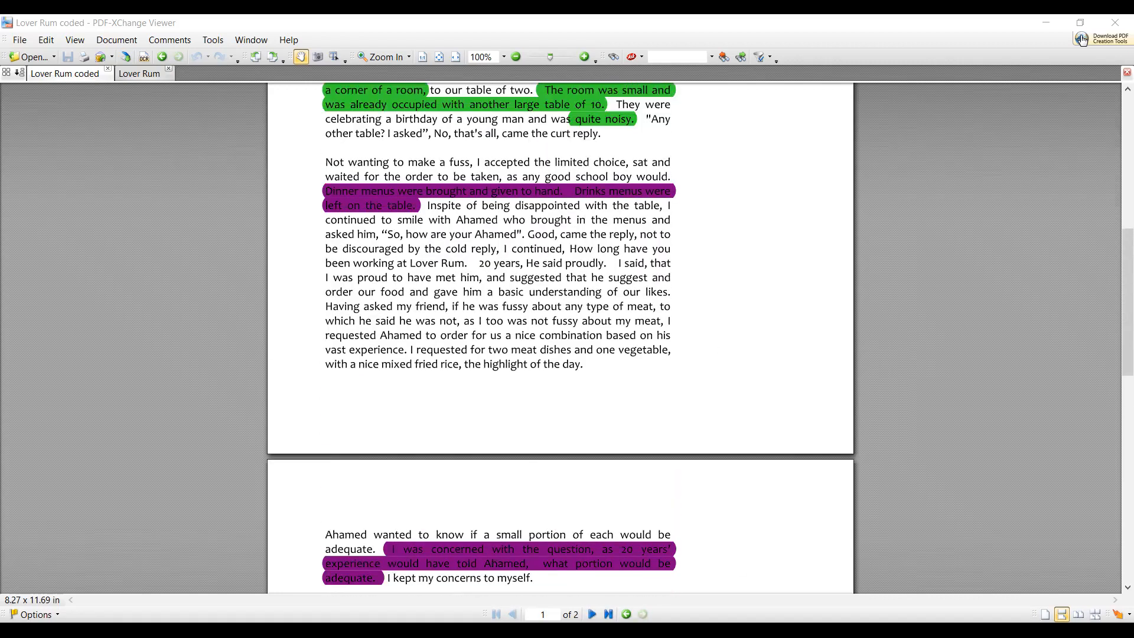
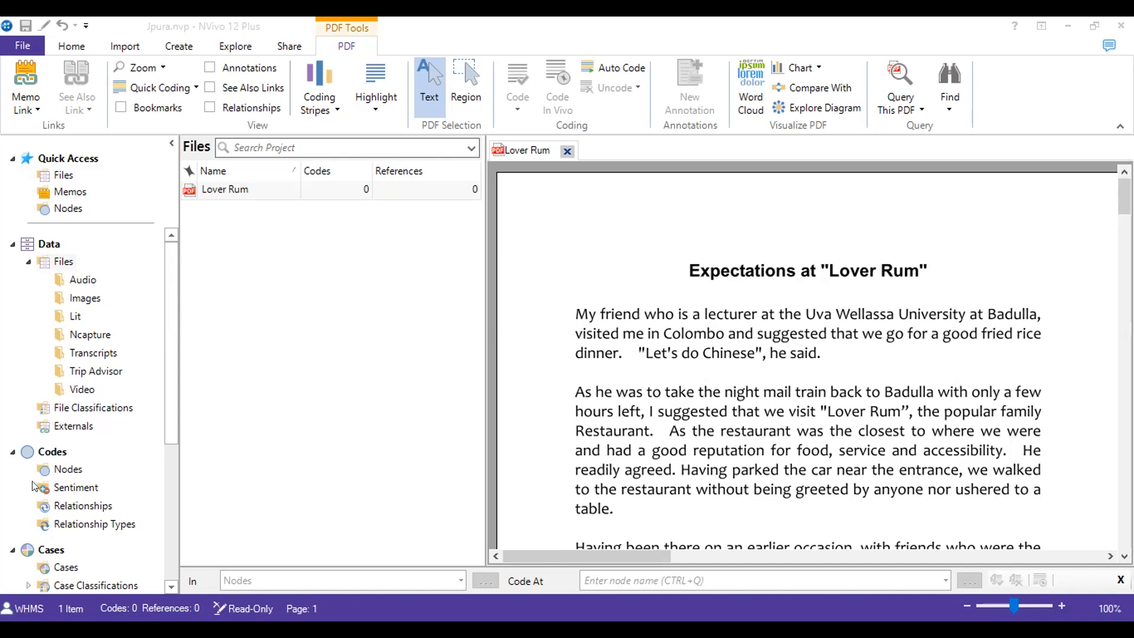
Step: Switch to NVivo and open the project's Nodes list, briefly expanding the Beach Boys node to check its children
click(69, 470)
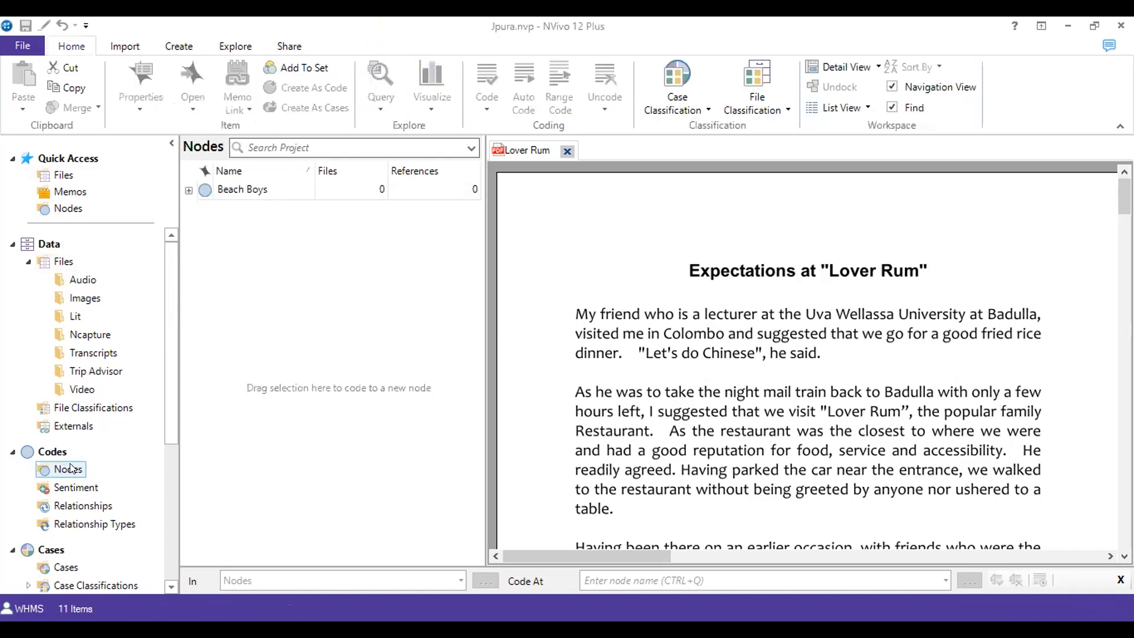
click(189, 190)
click(188, 190)
click(234, 297)
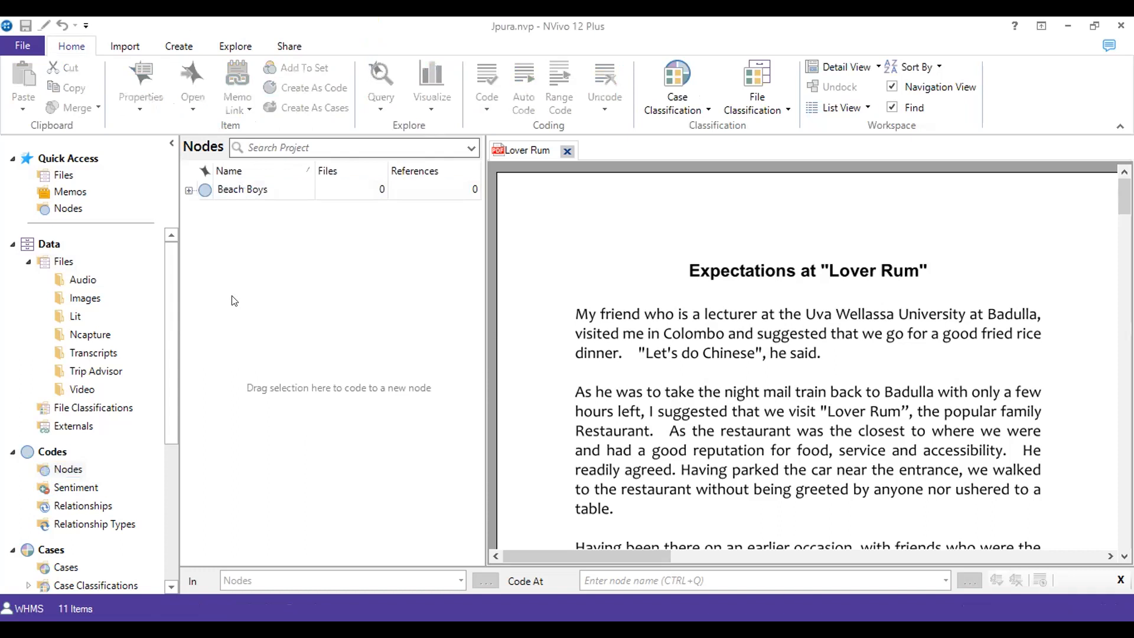
right_click(234, 297)
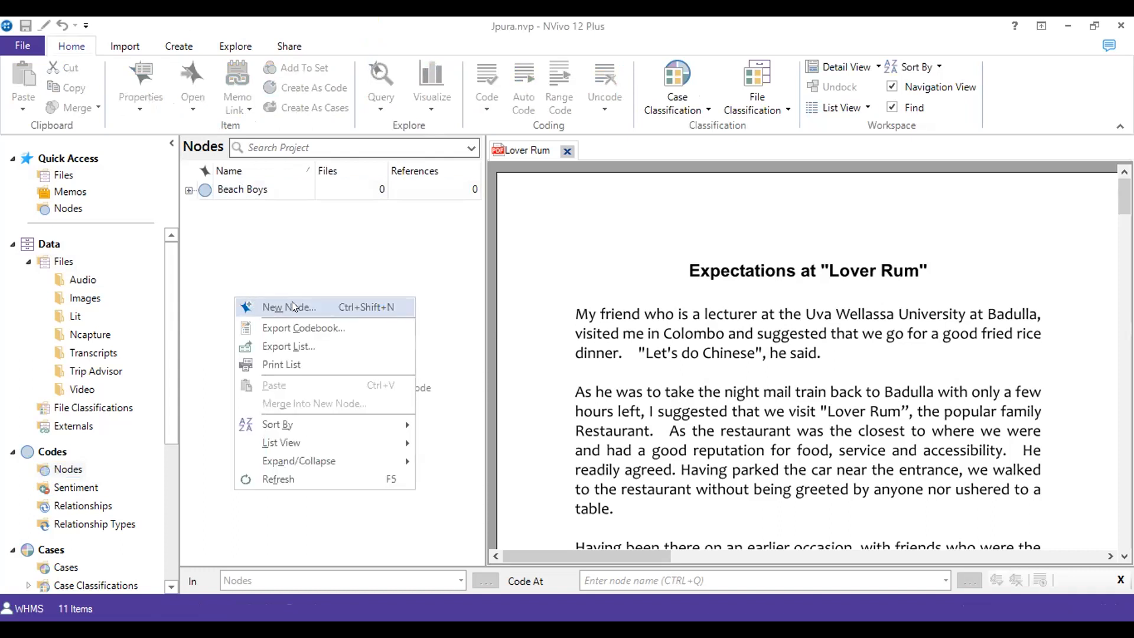
click(321, 239)
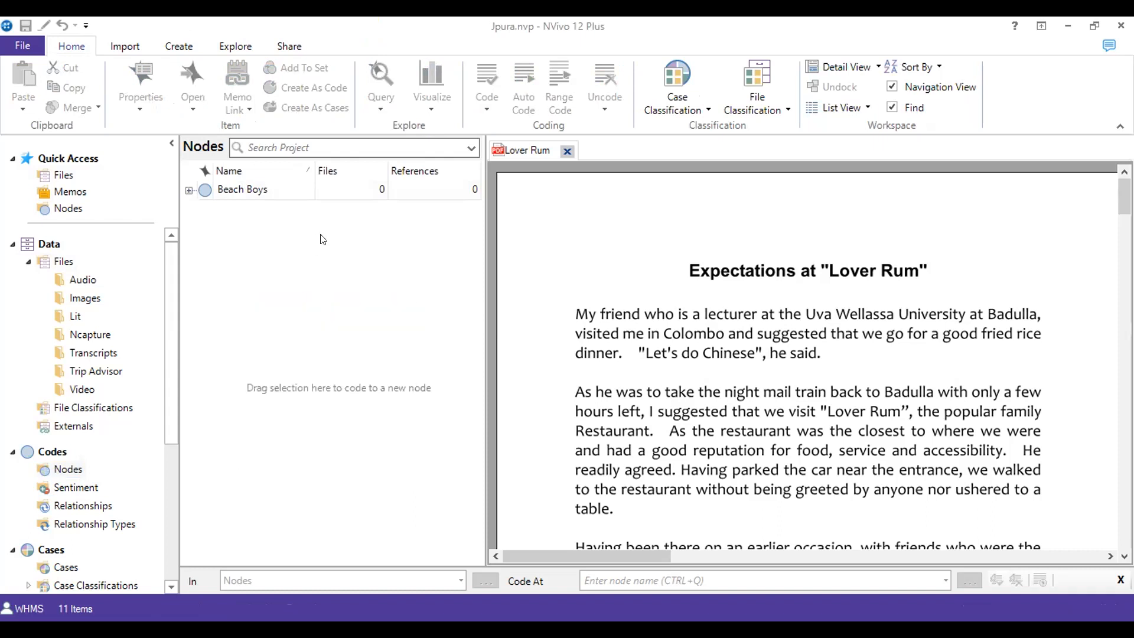
click(216, 189)
click(280, 235)
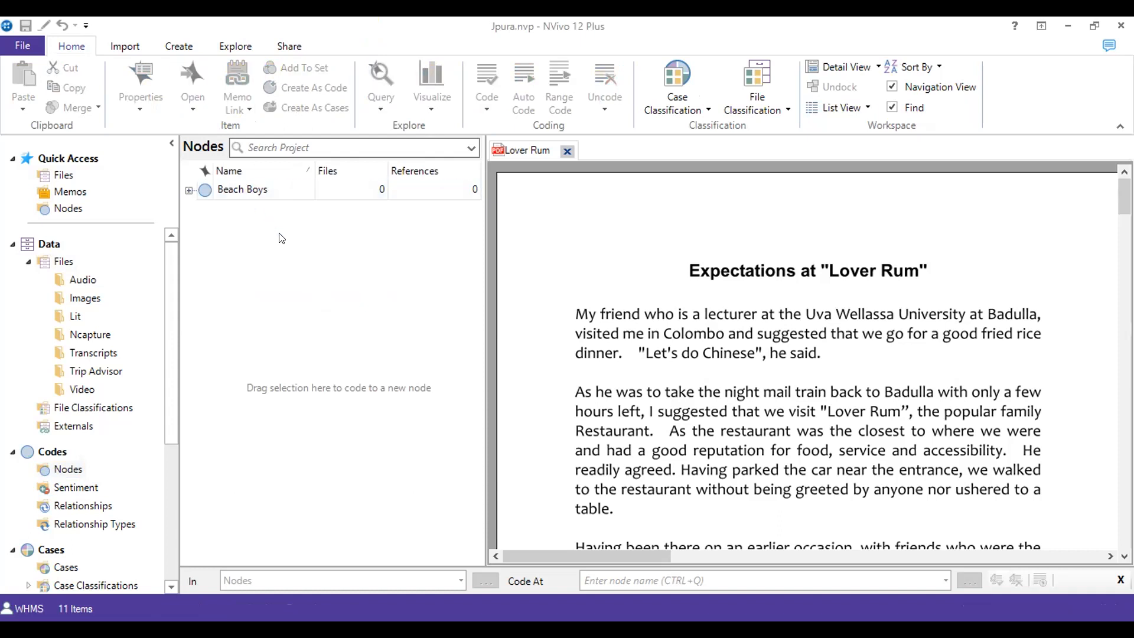
click(245, 187)
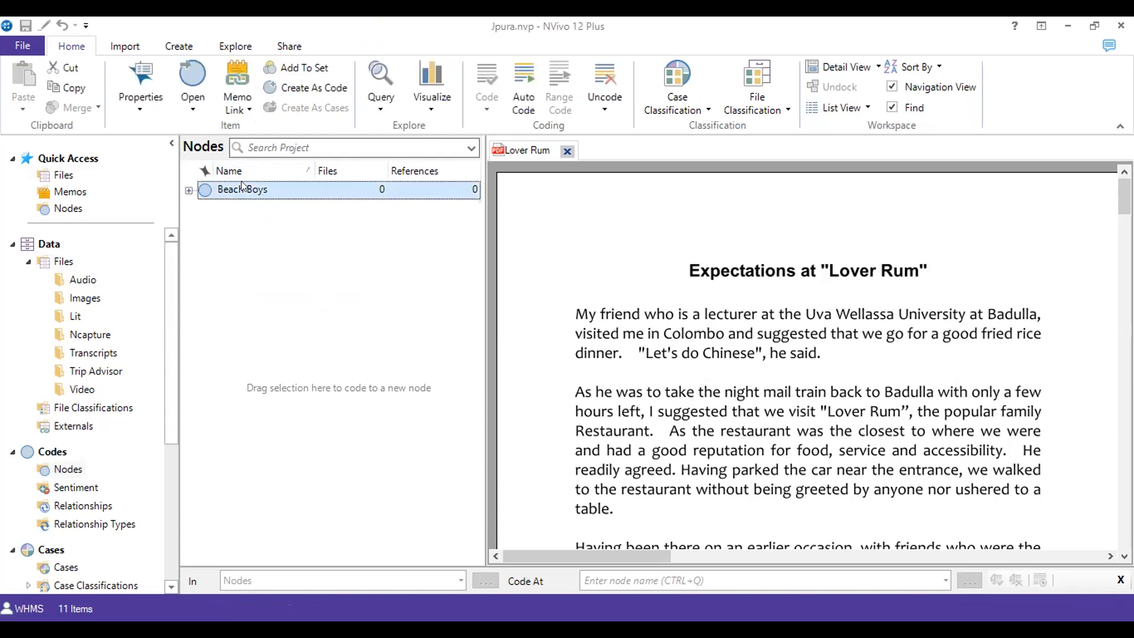
click(246, 293)
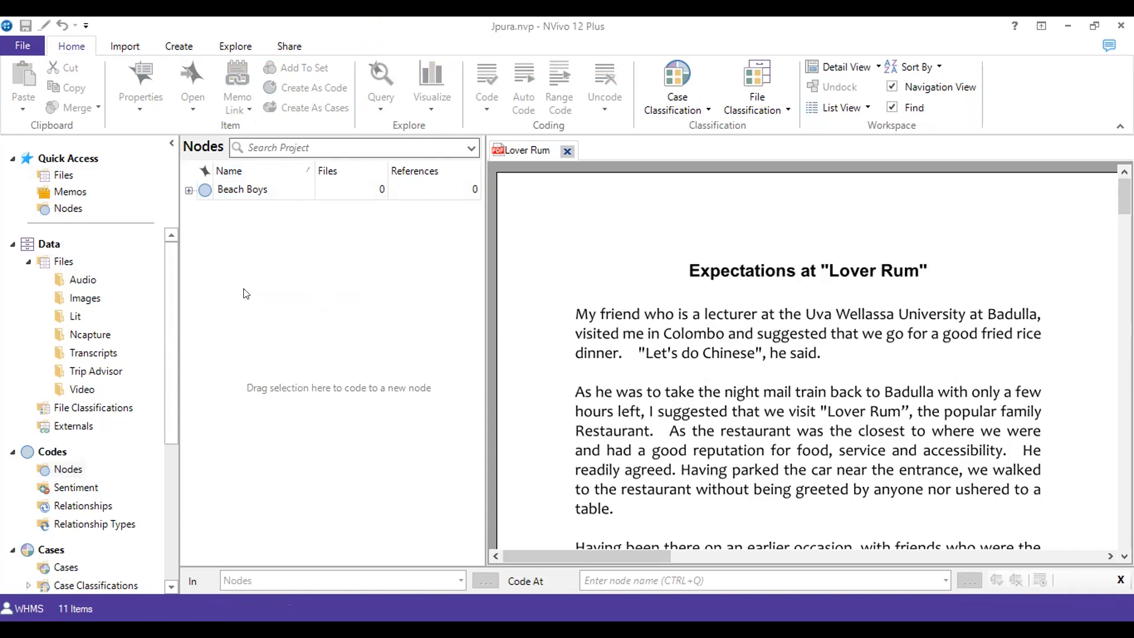
Step: Close the open Lover Rum document and create a new top-level node named Lover Rum
click(567, 151)
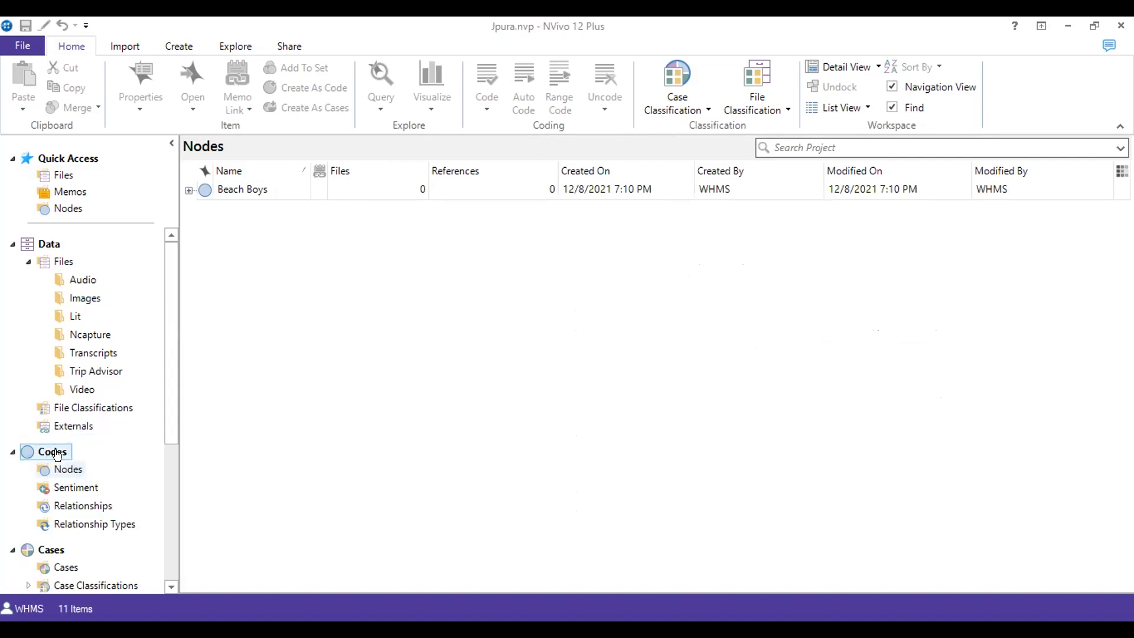
click(270, 398)
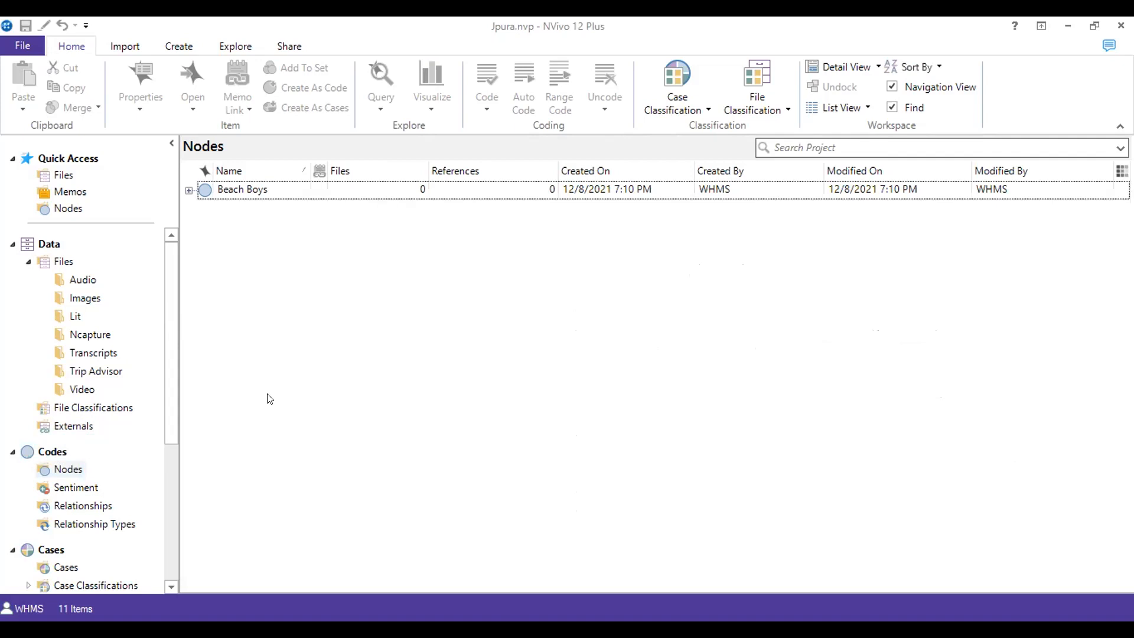
right_click(269, 399)
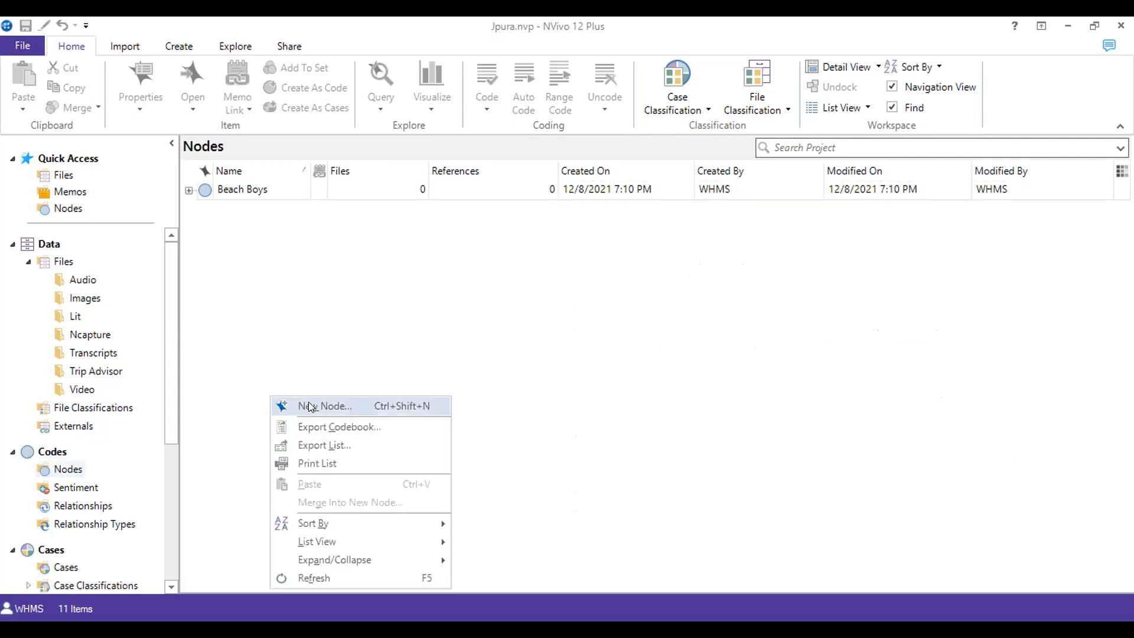
click(310, 406)
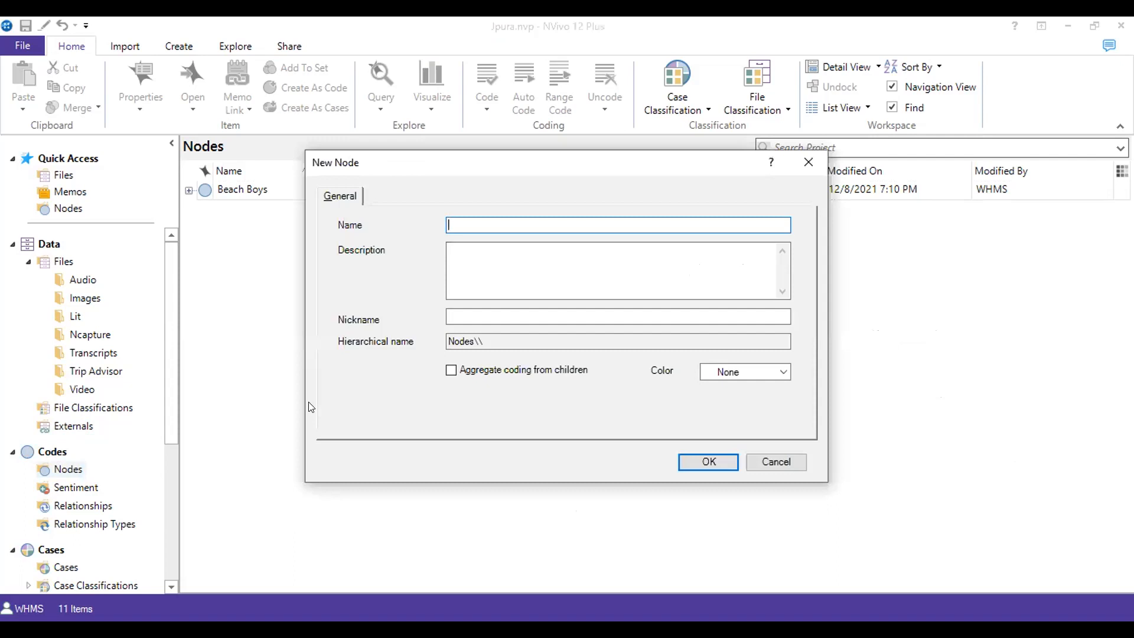
text(Lover Rum)
key(Return)
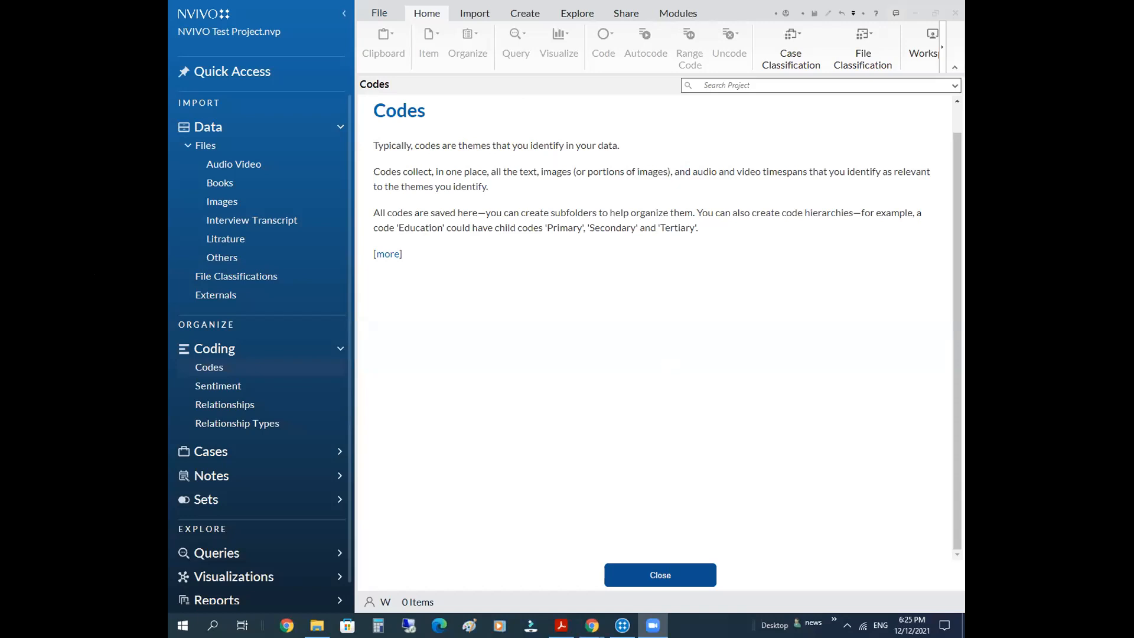
Step: Dismiss the Codes introduction and create a new top-level code named LoverRum
click(671, 574)
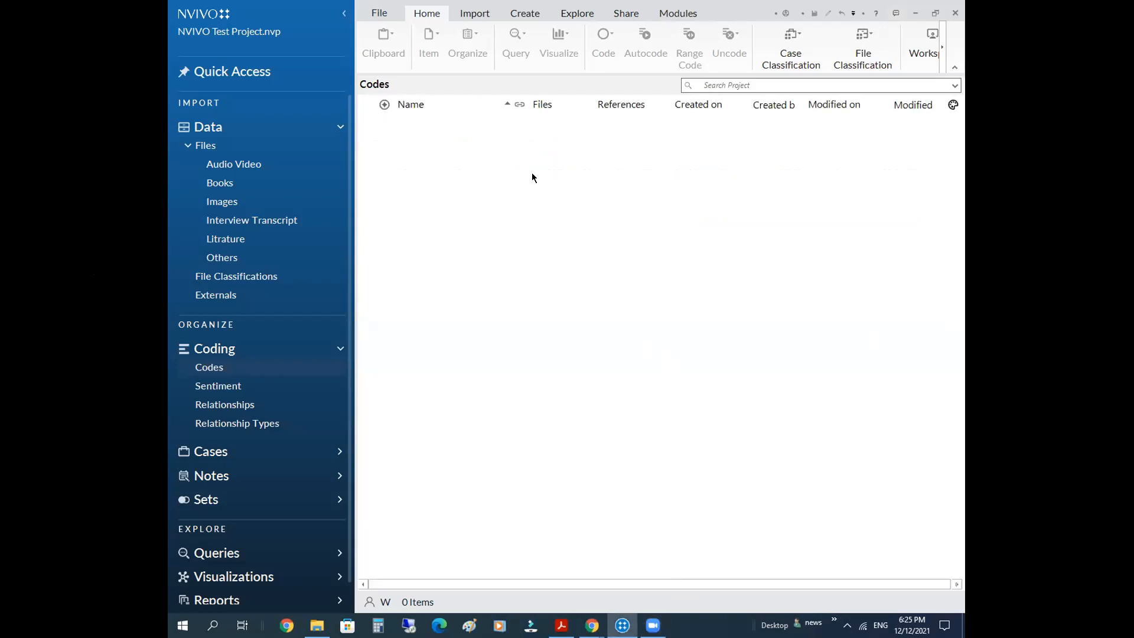
right_click(396, 128)
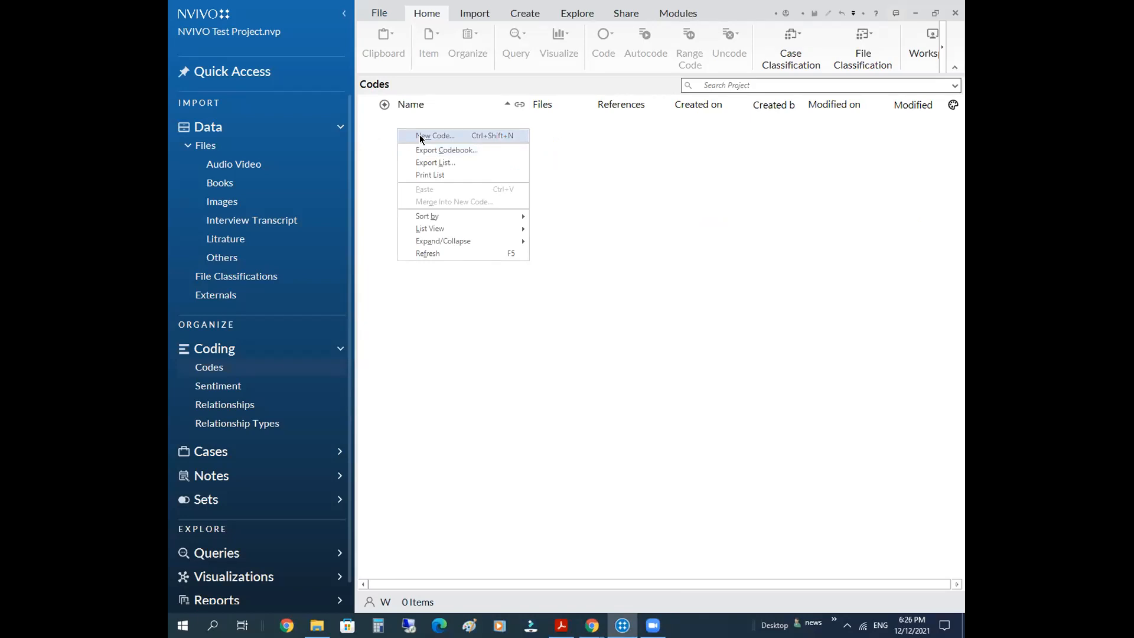
click(421, 137)
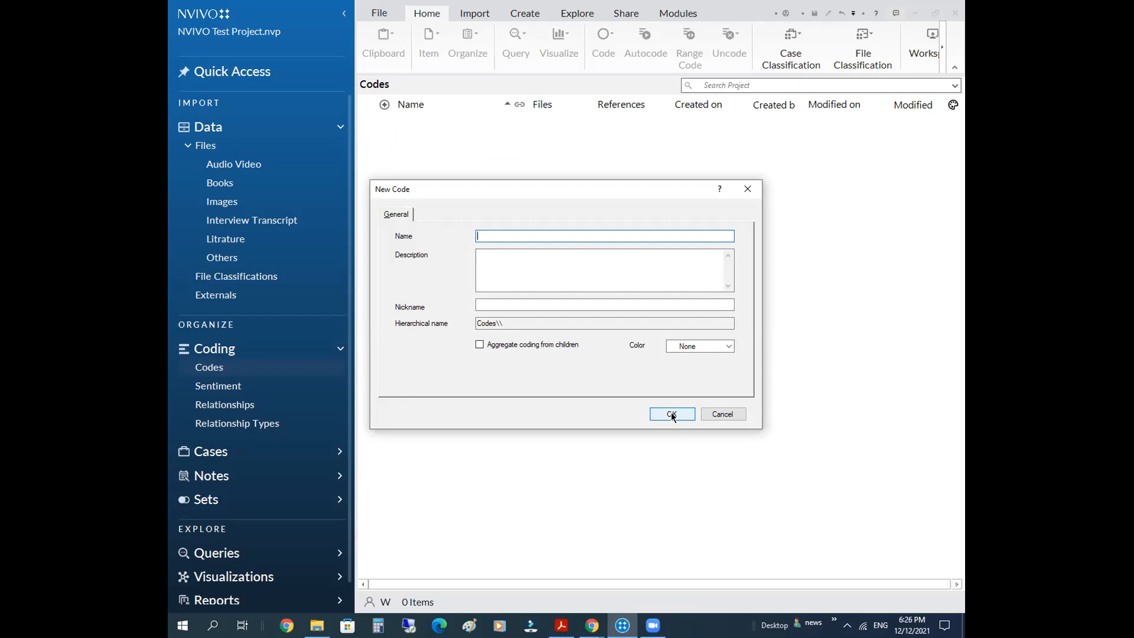
text(LoverRum)
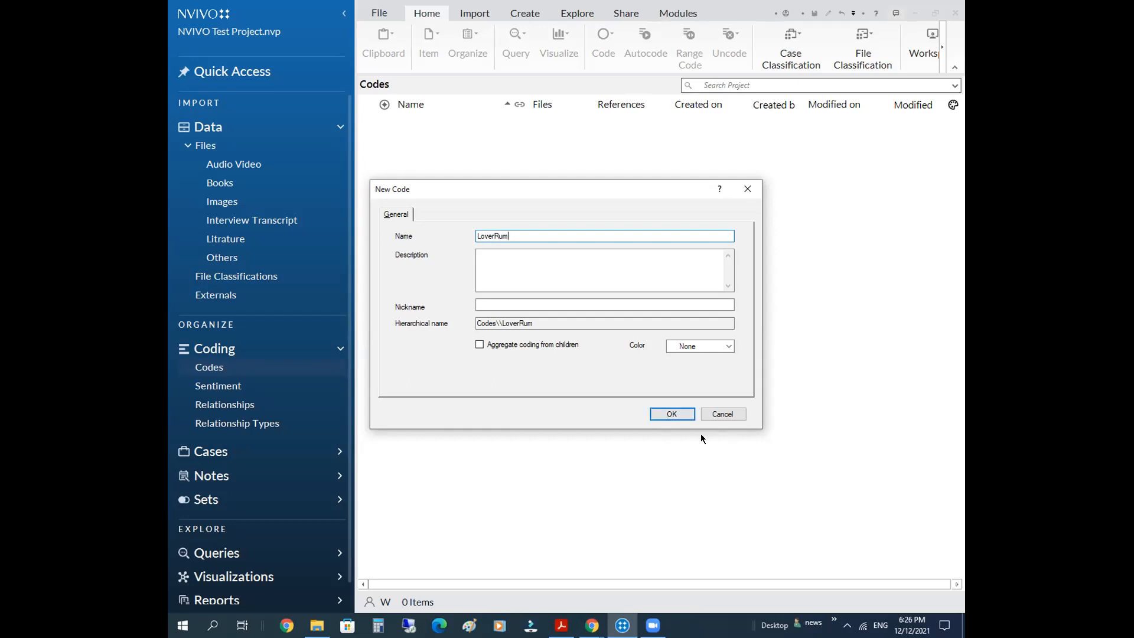
click(662, 412)
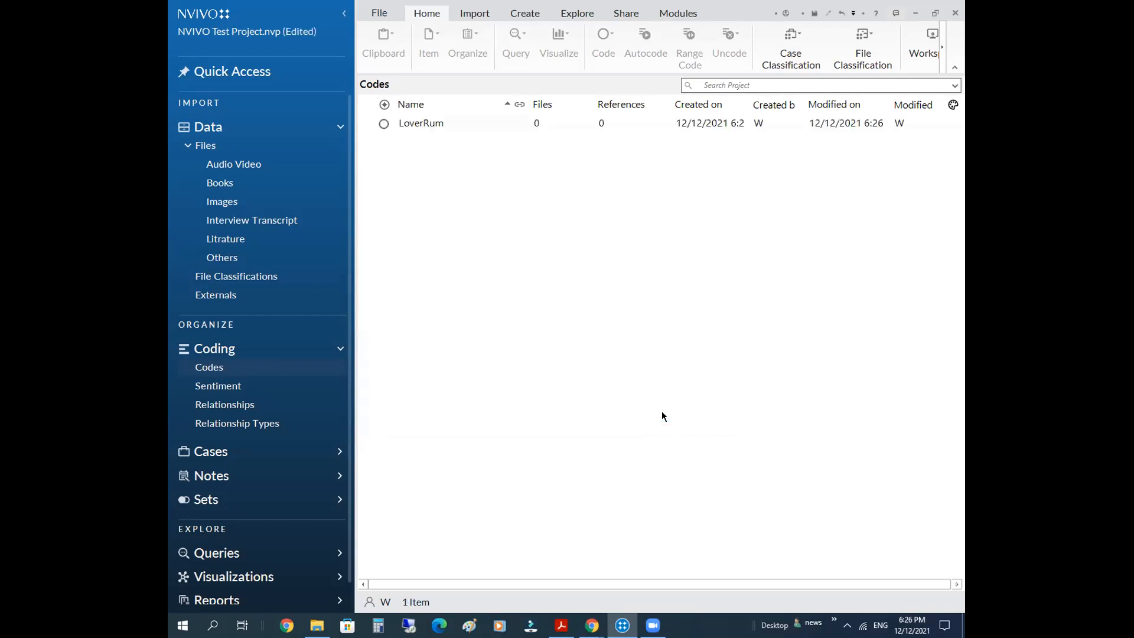
Step: Open the LoverRum code to view its references, and close it again
click(422, 127)
double_click(421, 124)
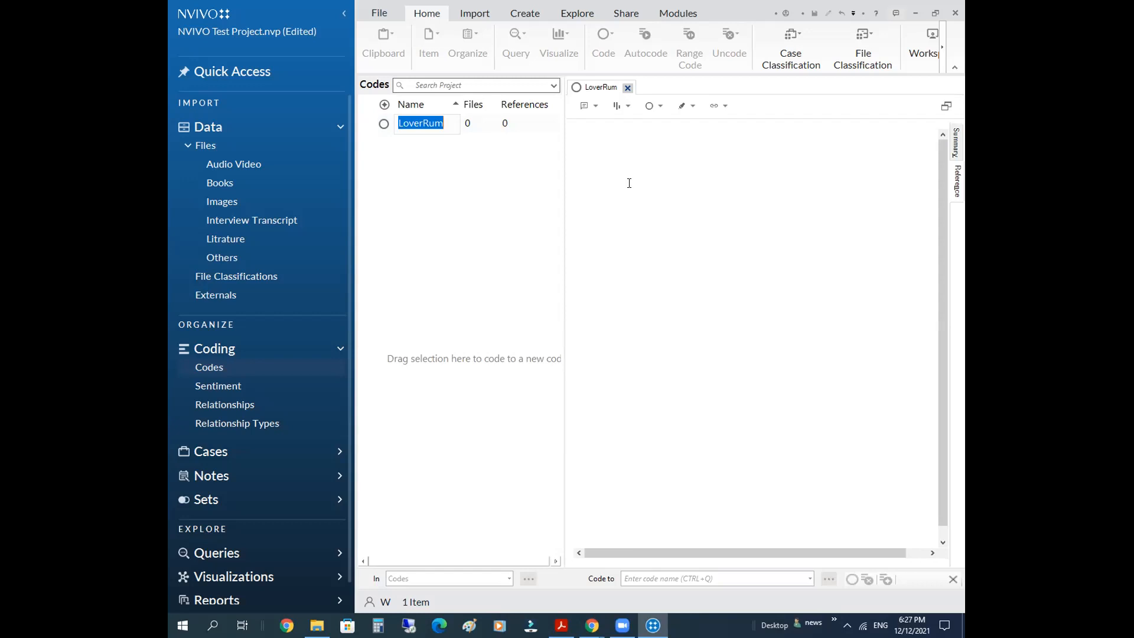
click(627, 88)
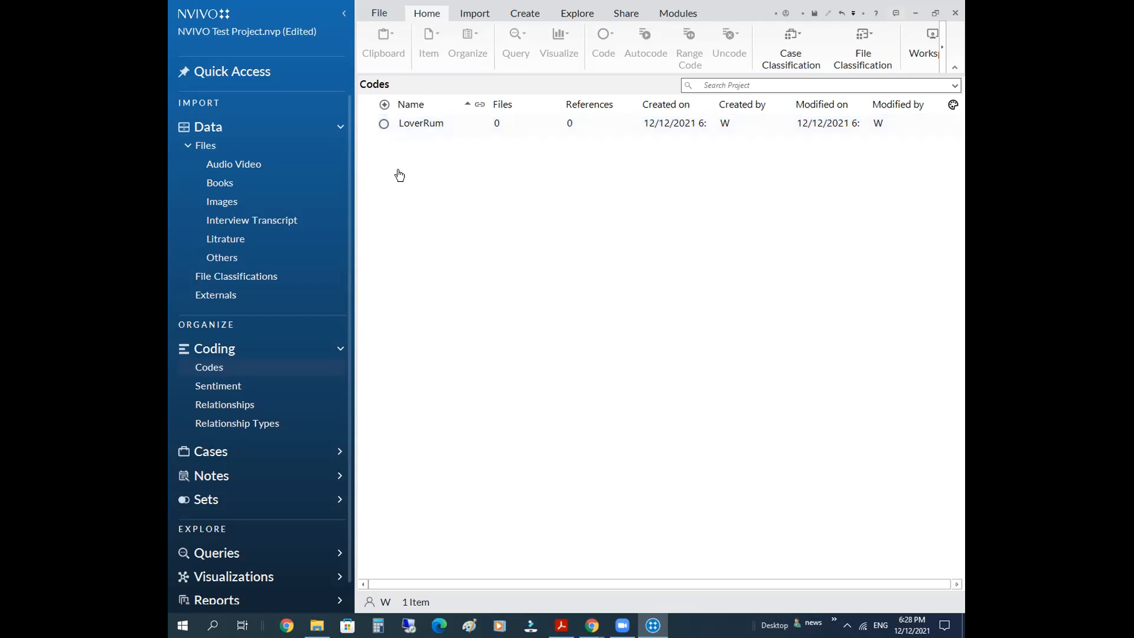
Step: Import Lover Rum.pdf from the Japura 2021 folder into the project's Files, keeping the document name Lover Rum
click(264, 148)
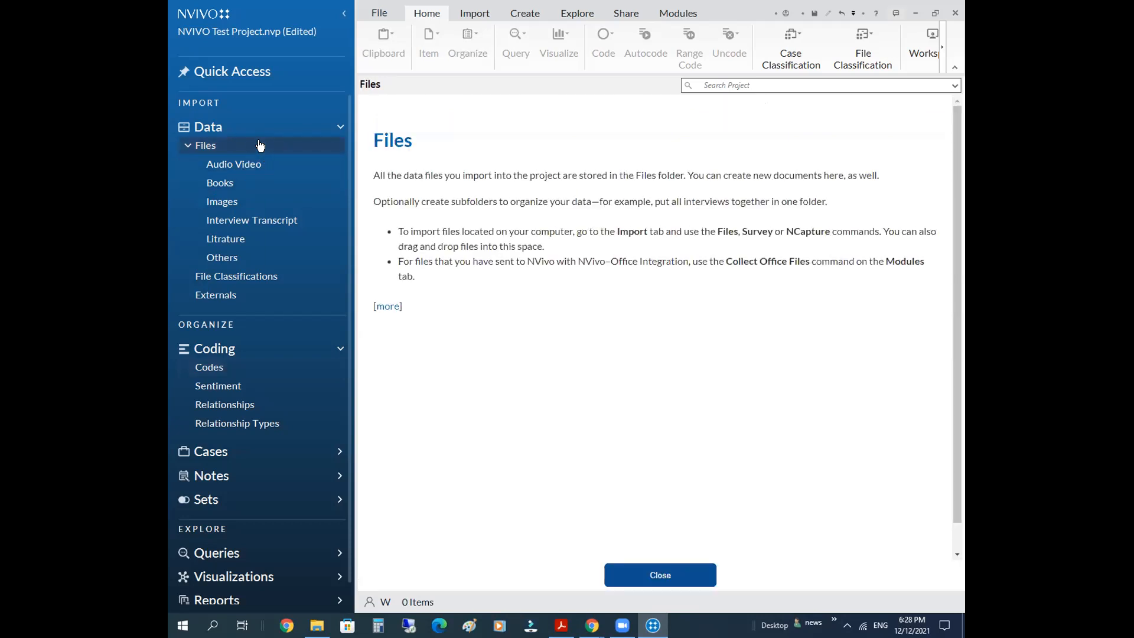
right_click(251, 147)
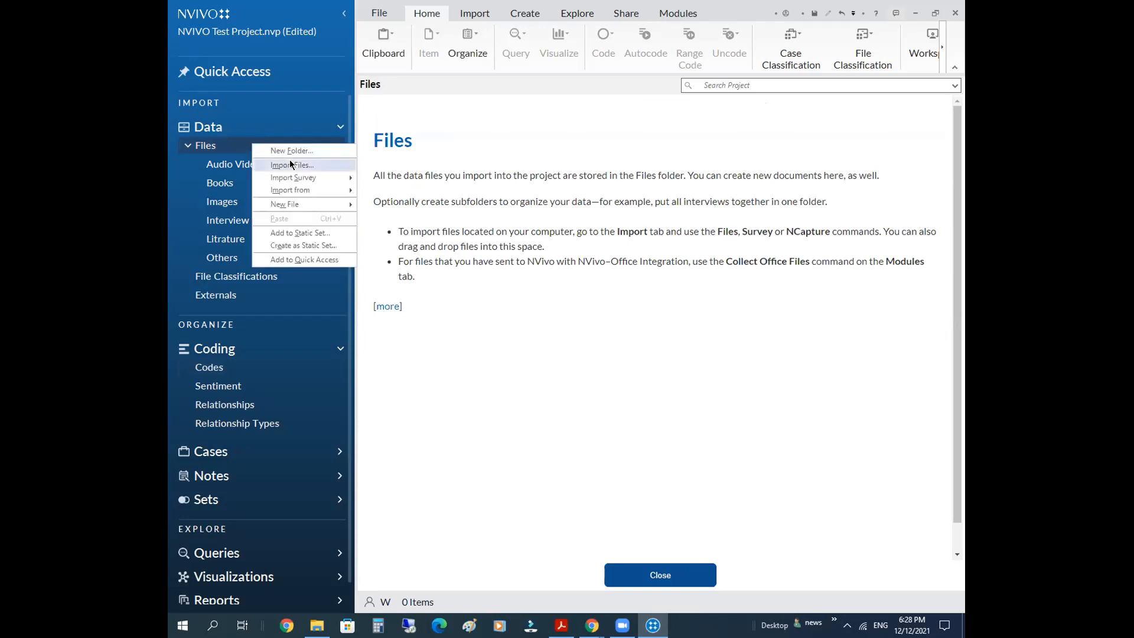
click(325, 166)
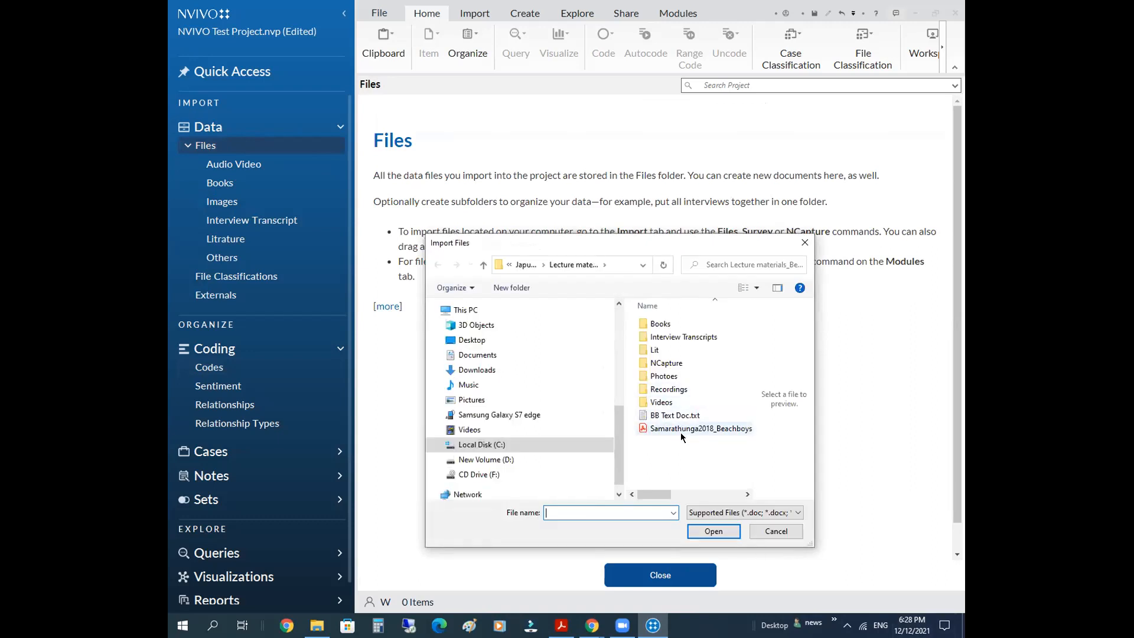
click(483, 265)
click(666, 376)
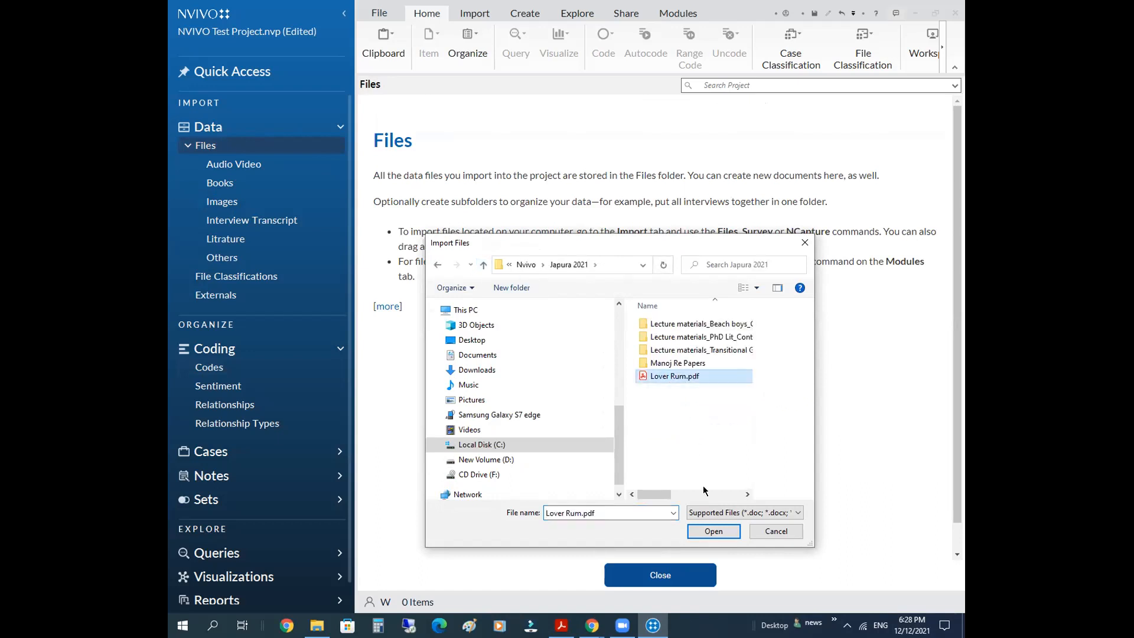
click(713, 531)
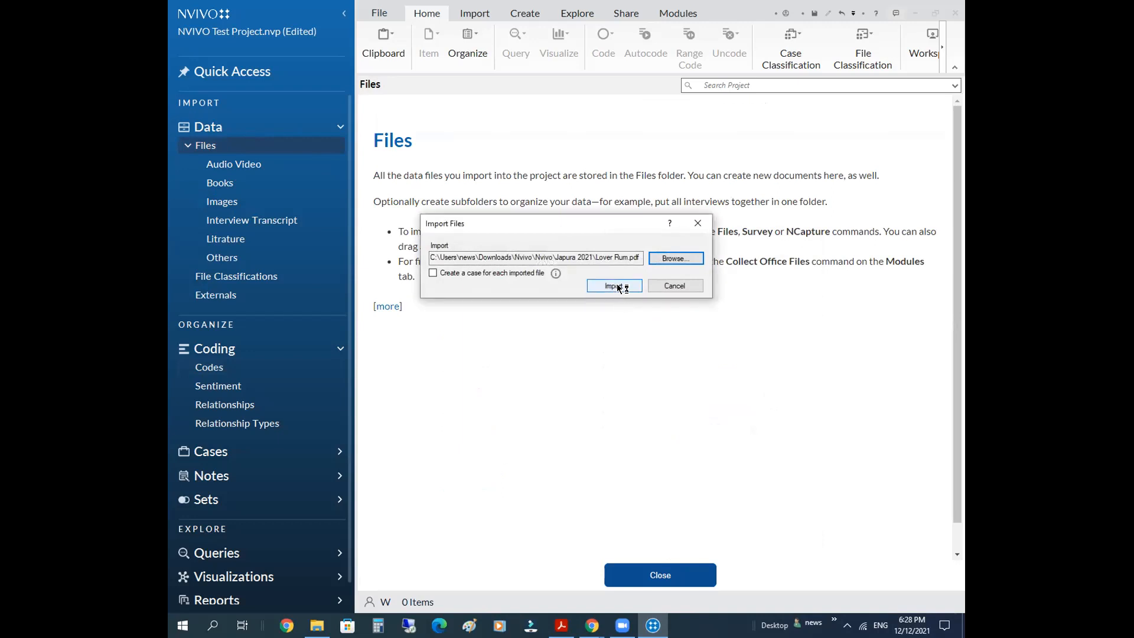
click(614, 286)
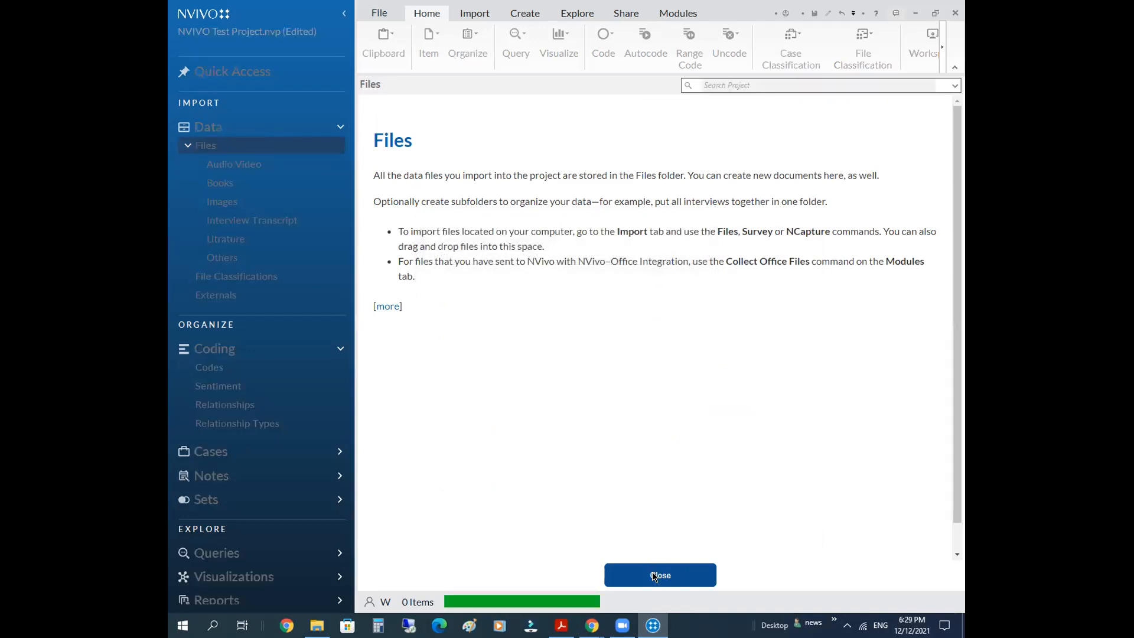
click(654, 575)
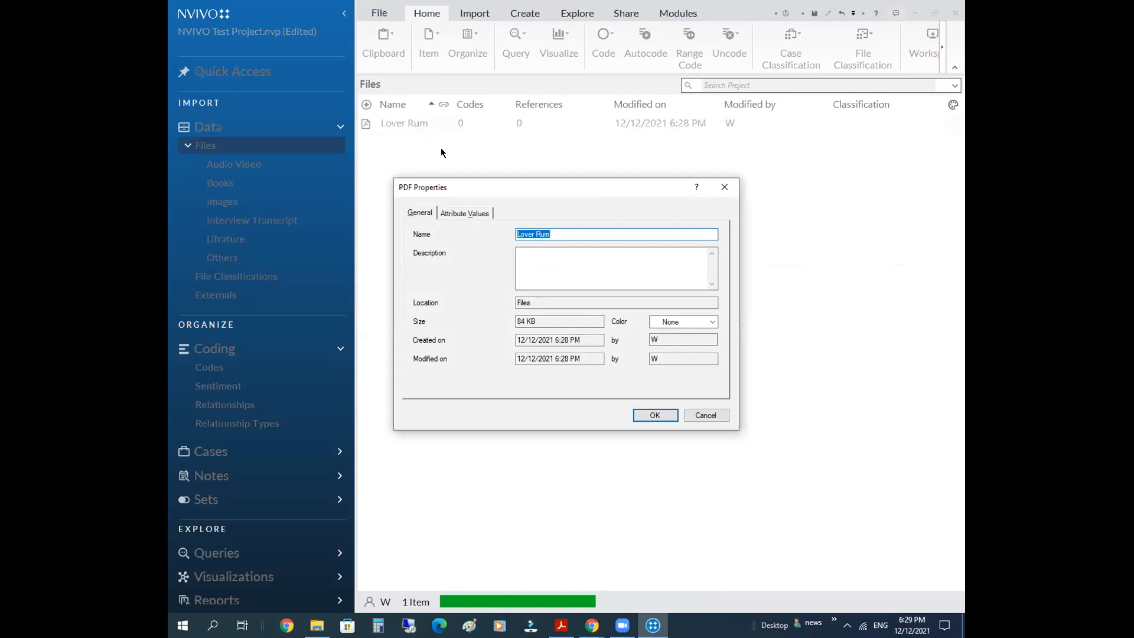
click(655, 413)
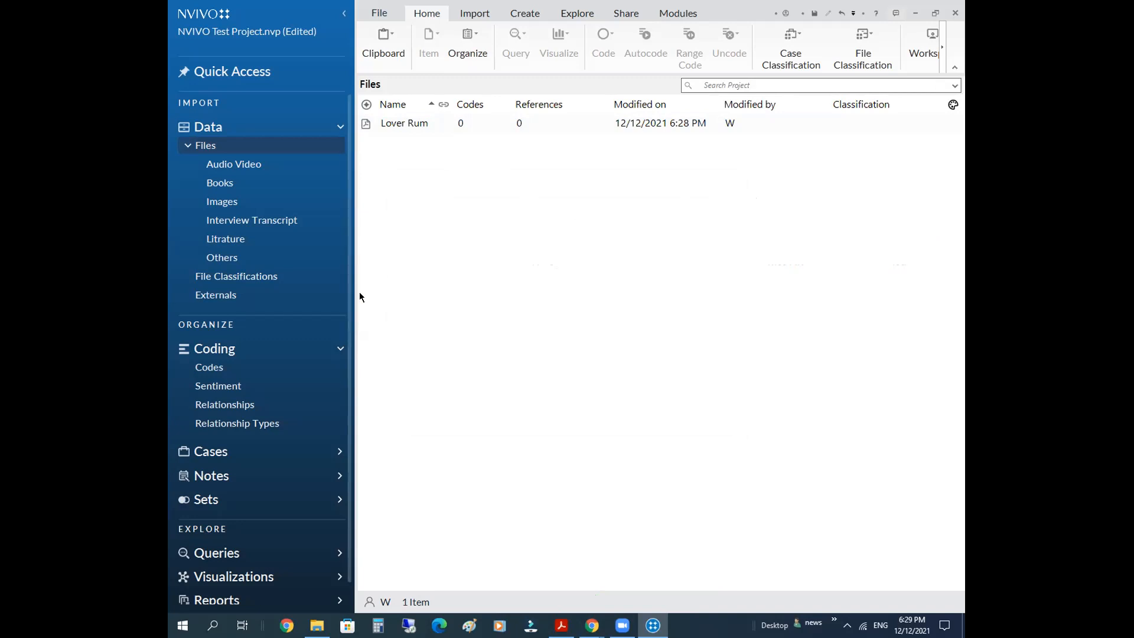
Step: Open the imported Lover Rum PDF, skim its pages and display the first page's full text width at 93% zoom
double_click(365, 124)
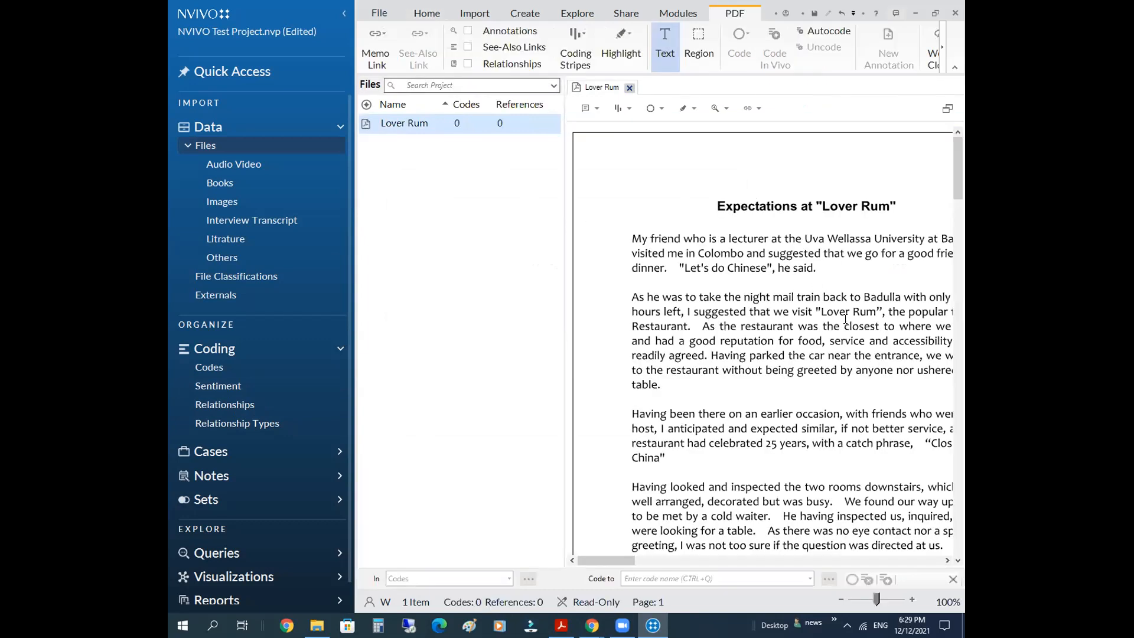
scroll(845, 318, down, 10)
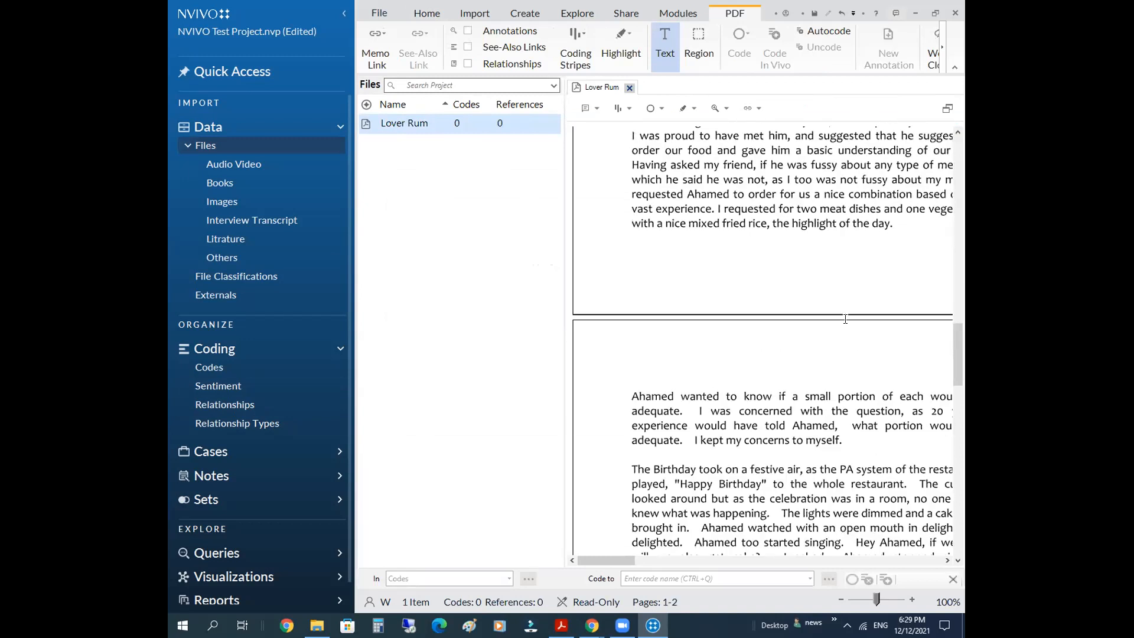
scroll(845, 319, up, 2)
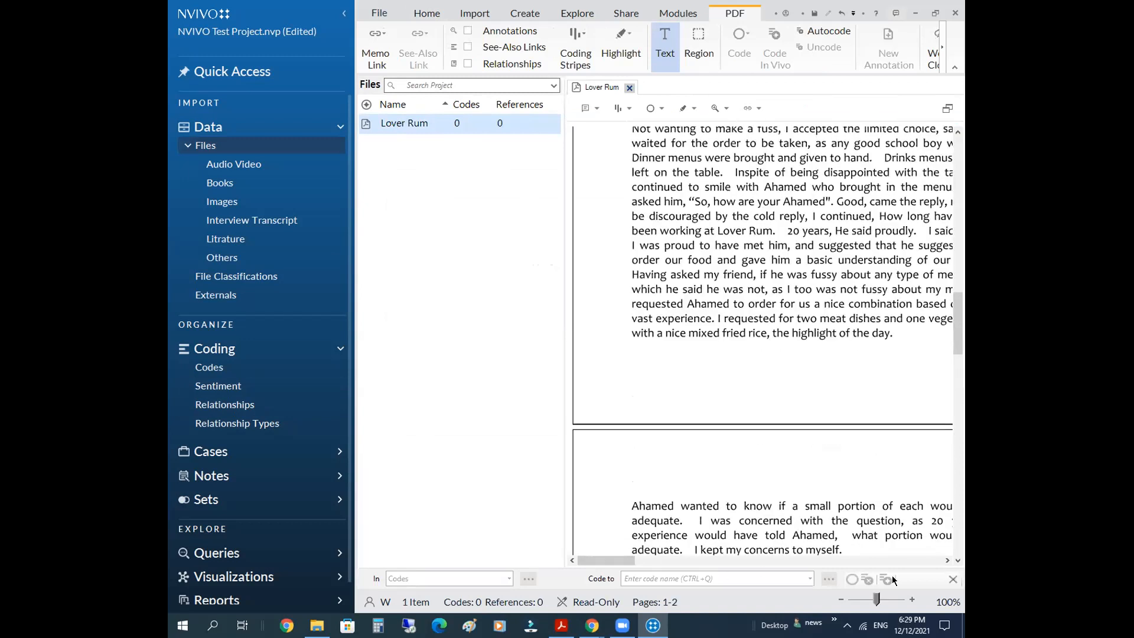
drag(876, 599, 866, 601)
drag(778, 560, 668, 560)
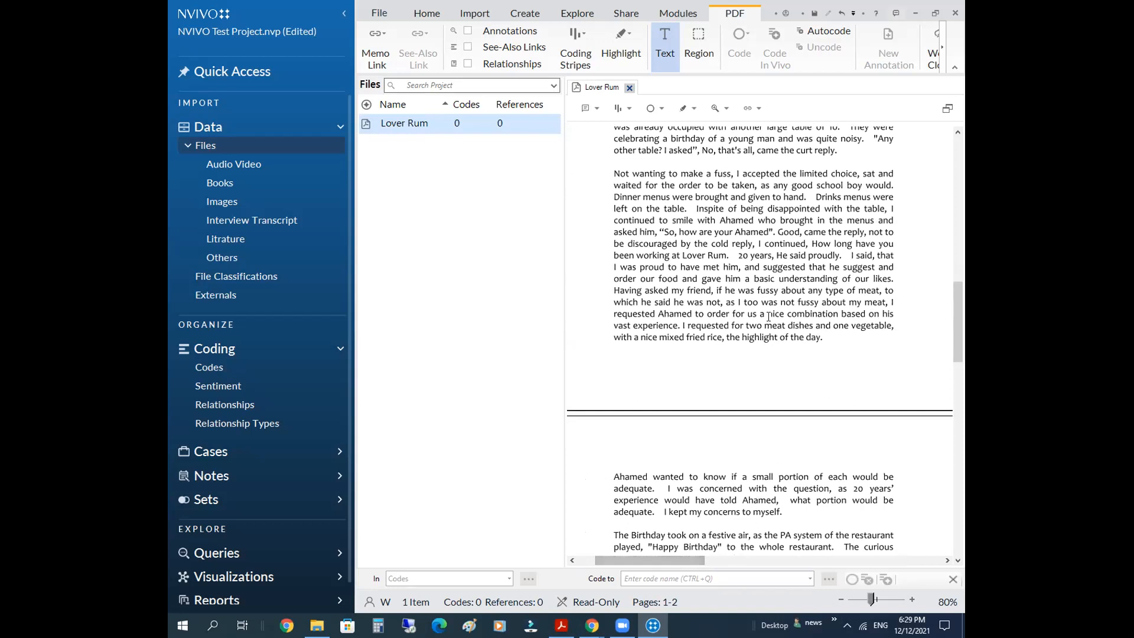
scroll(768, 317, up, 4)
scroll(769, 317, up, 2)
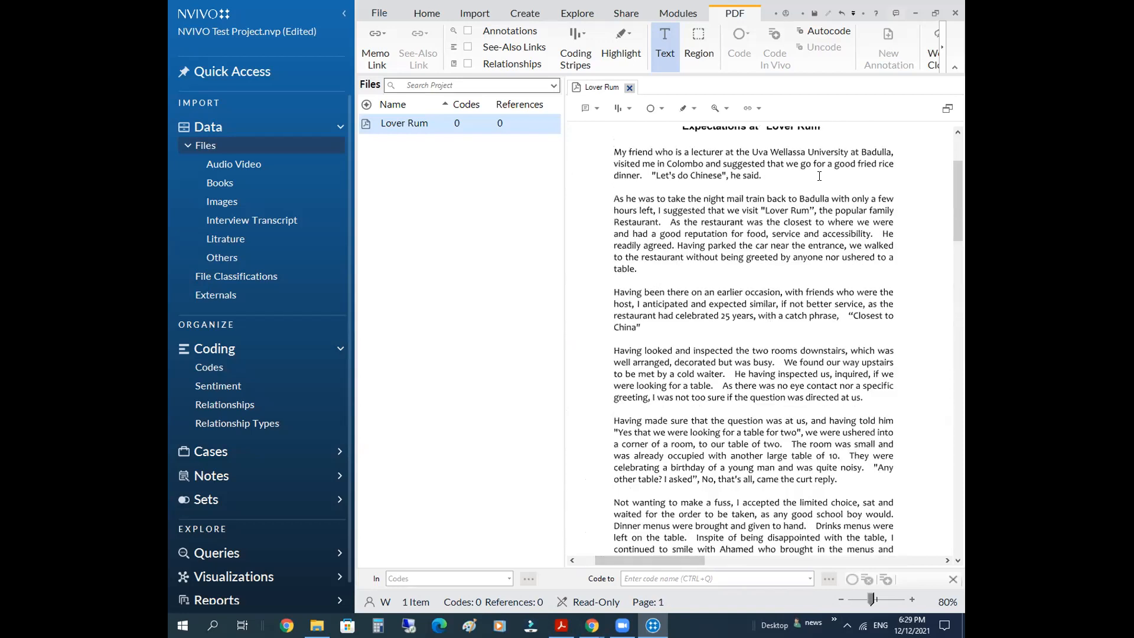
drag(956, 197, 957, 165)
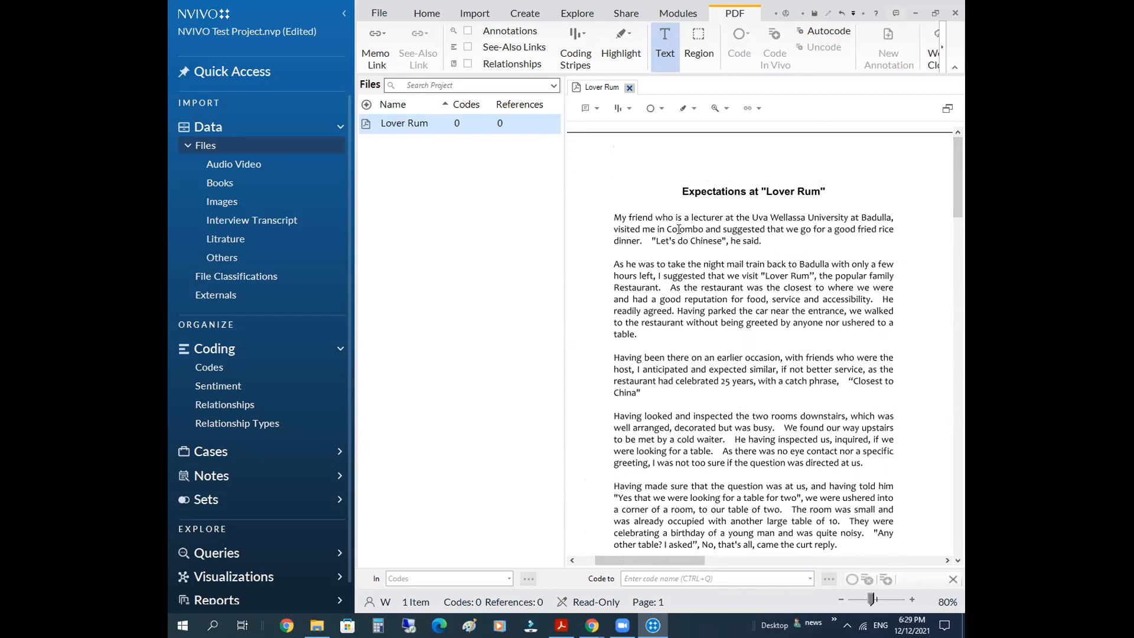
drag(869, 599, 871, 600)
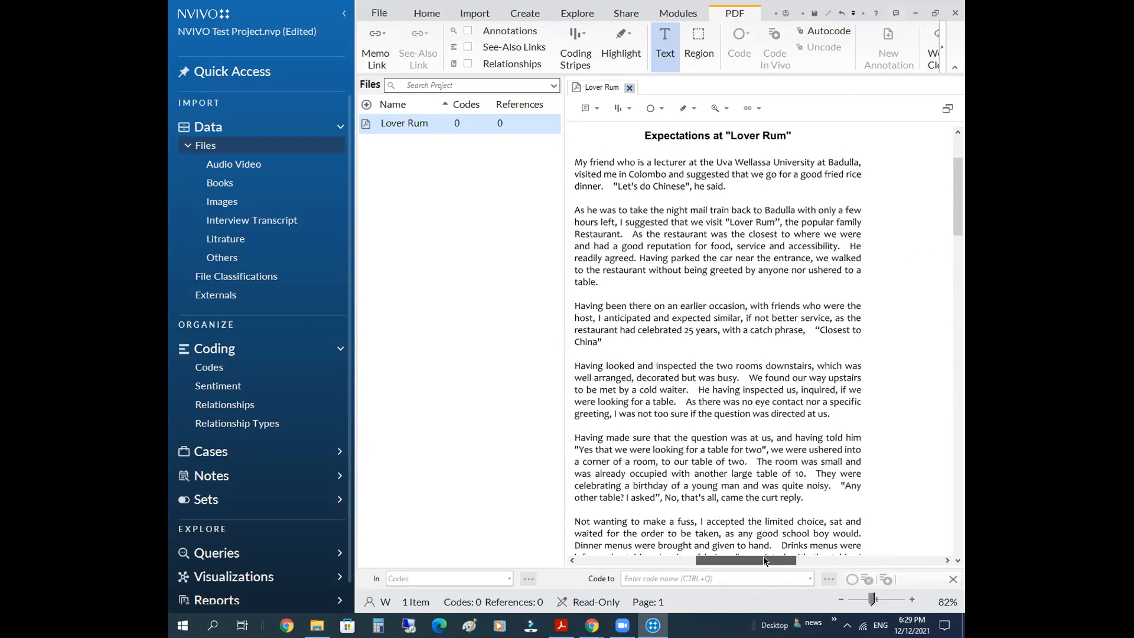
drag(763, 560, 733, 560)
drag(873, 599, 876, 598)
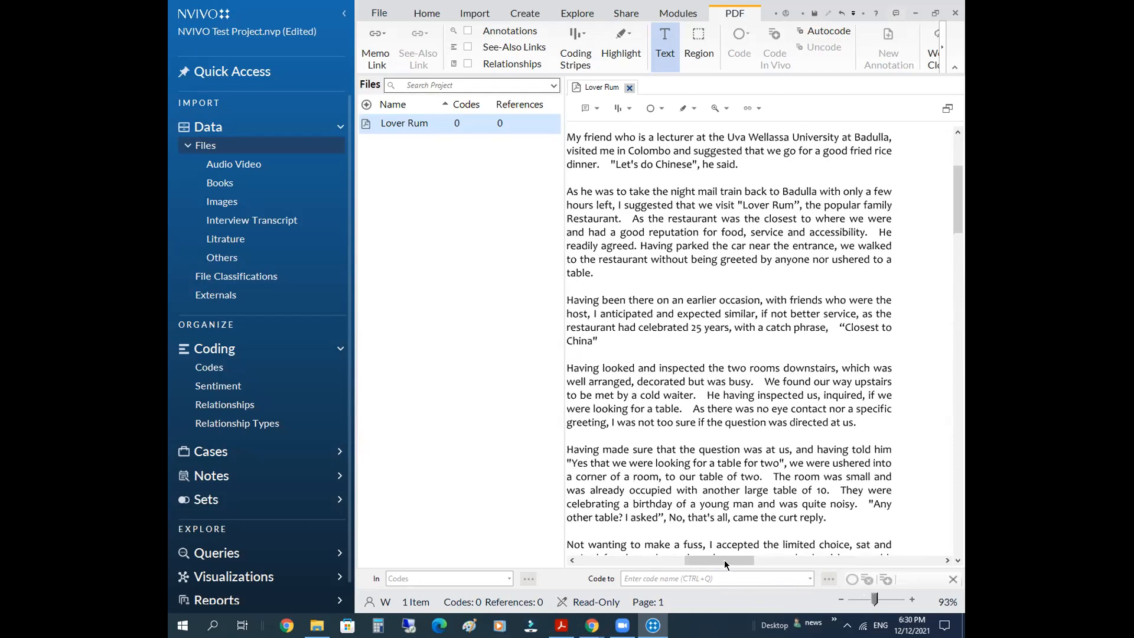
drag(724, 558, 679, 559)
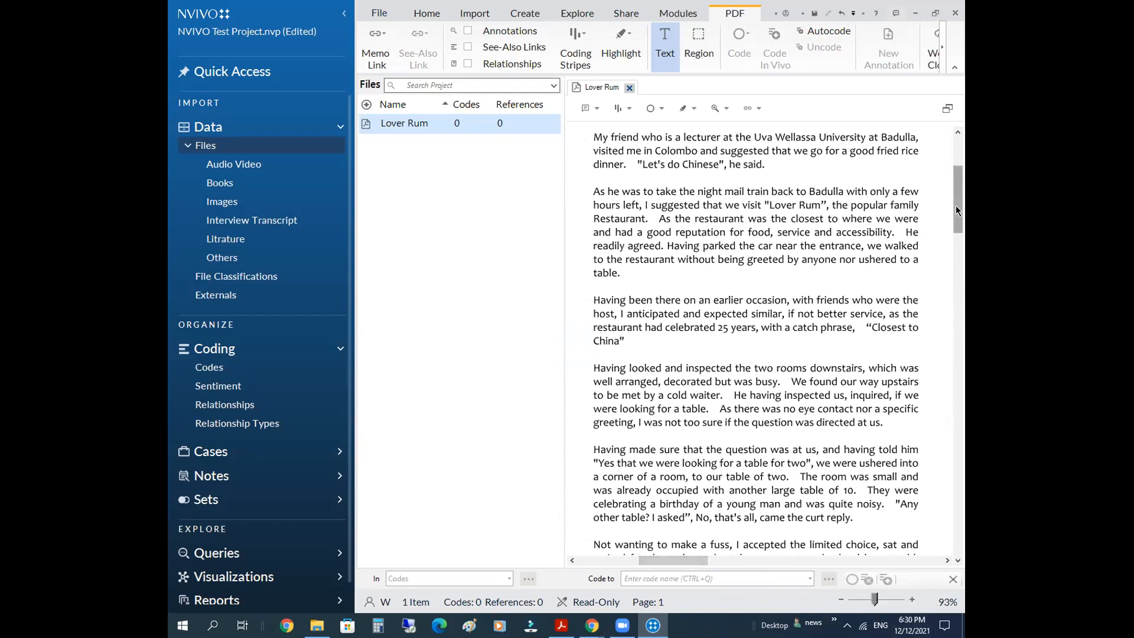
drag(956, 206, 957, 191)
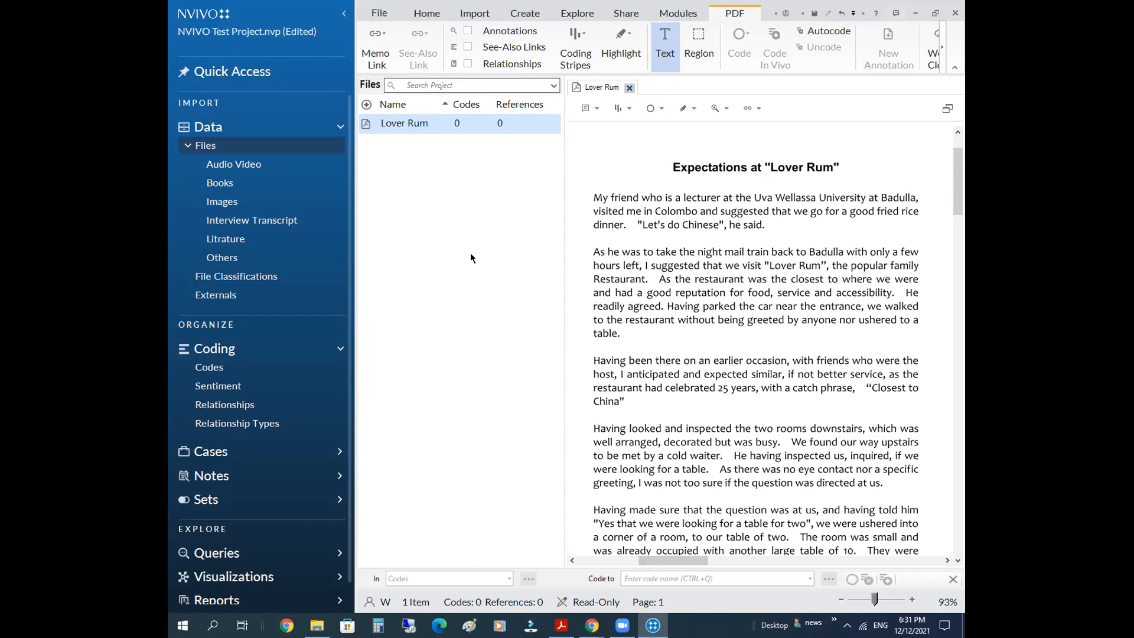
click(622, 626)
click(281, 513)
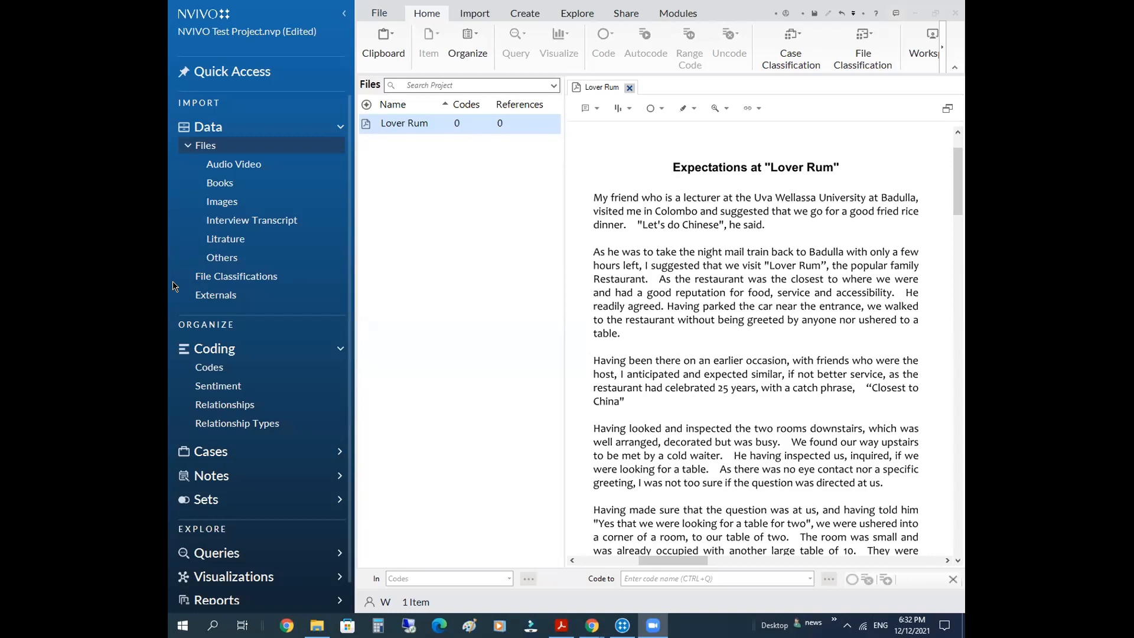
Step: Show the Codes list beside the Lover Rum document and code its whole first paragraph to LoverRum
click(208, 368)
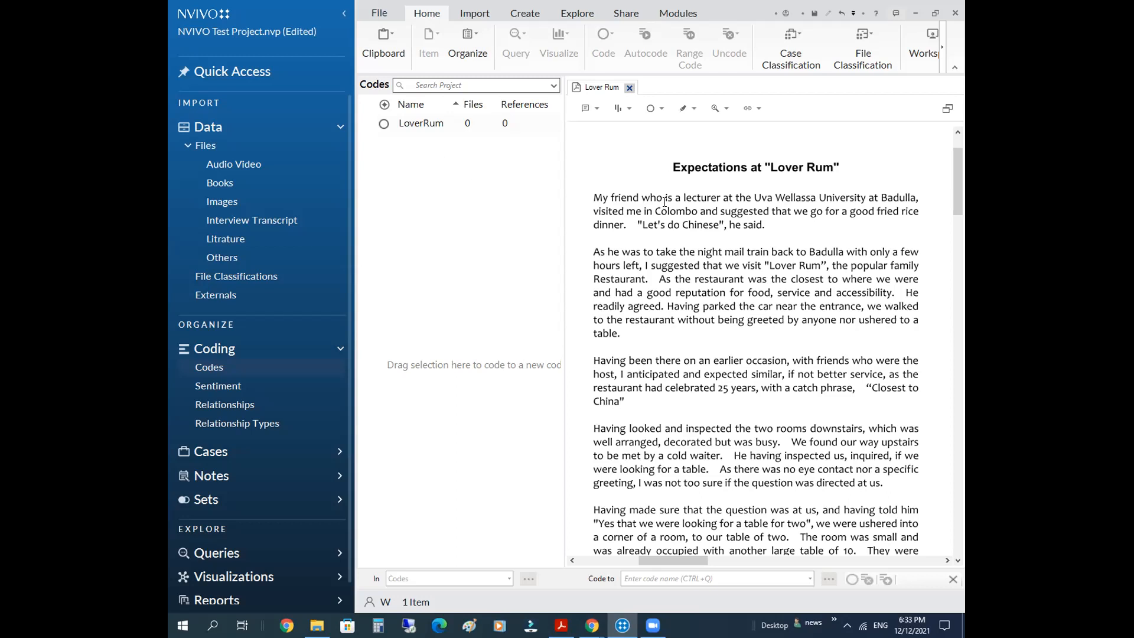
drag(591, 194, 761, 229)
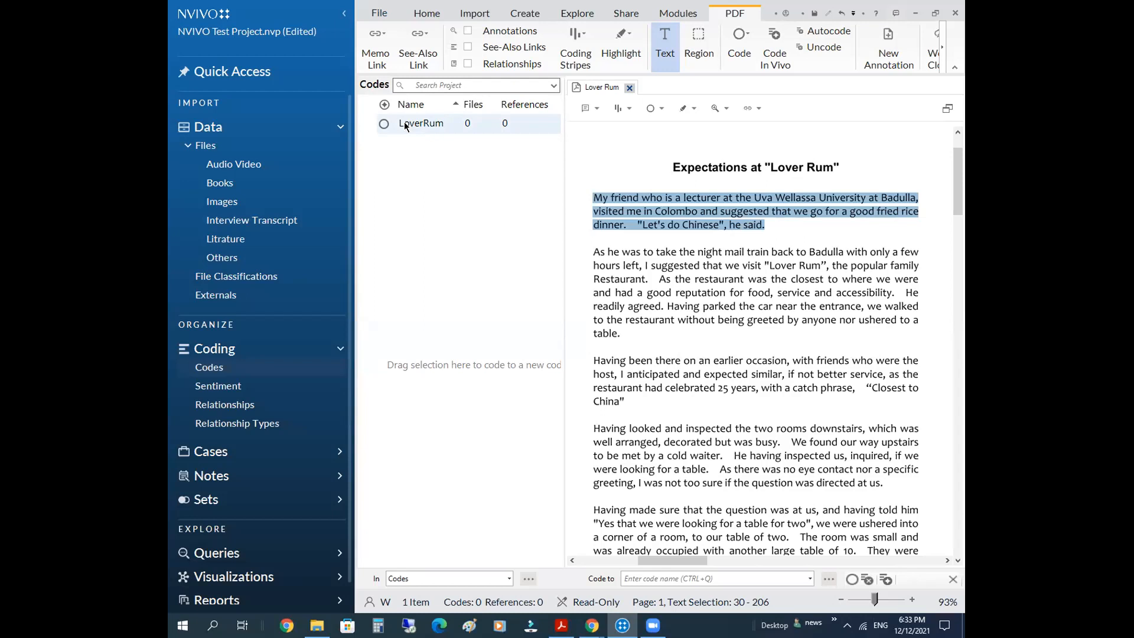
click(609, 201)
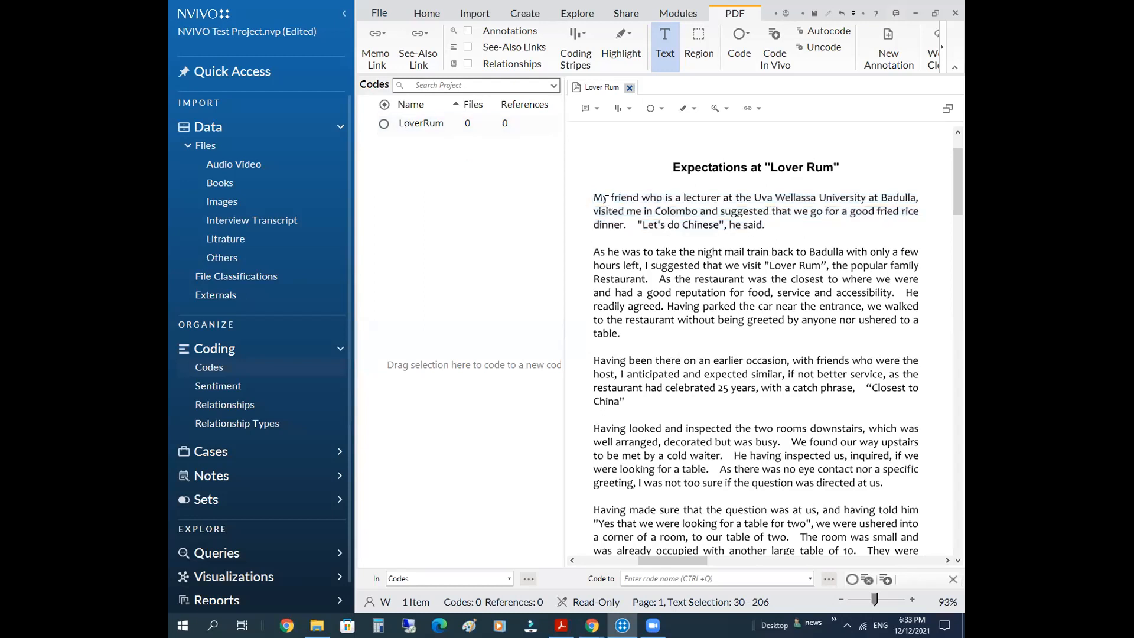
drag(590, 195, 770, 224)
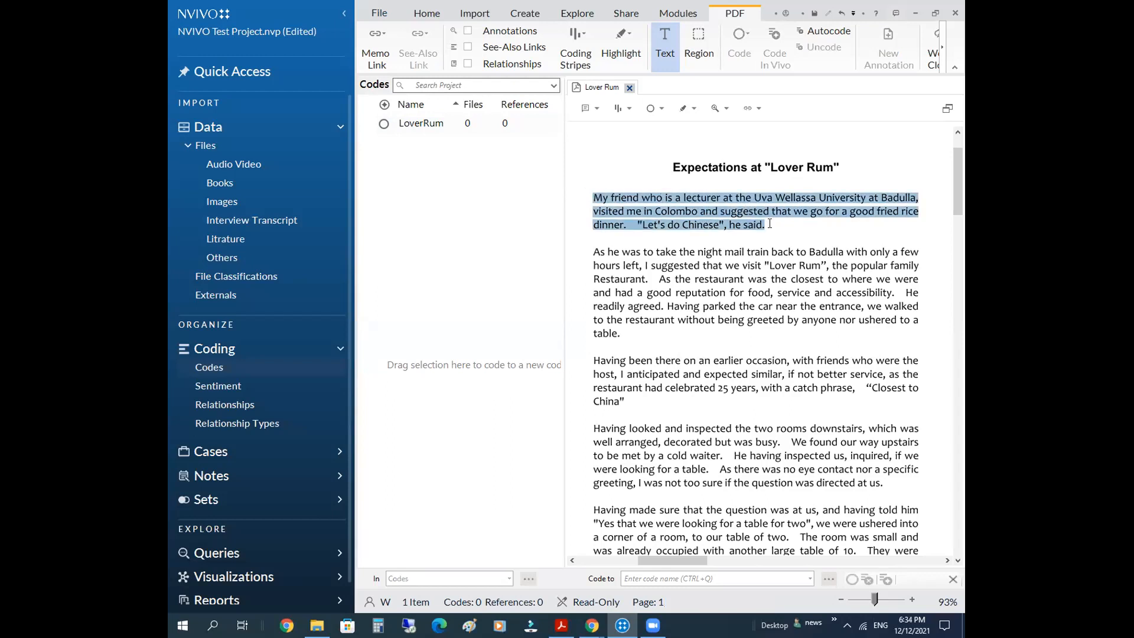
click(711, 202)
drag(592, 198, 425, 126)
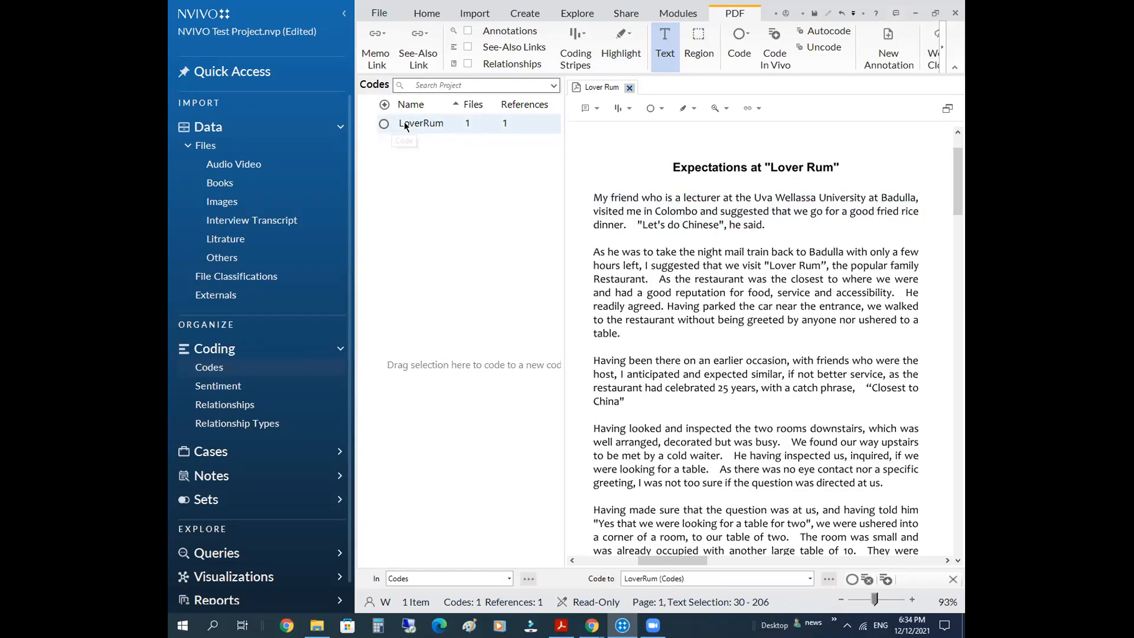
click(405, 126)
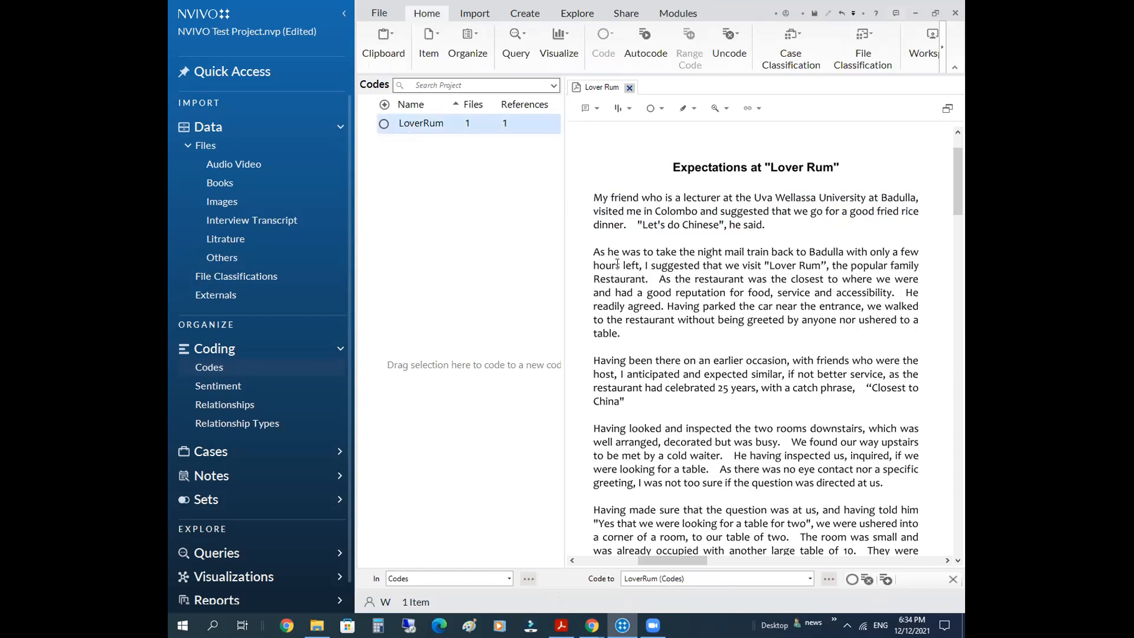
Step: Code the second paragraph's opening sentence, ending in "the popular family Restaurant", to LoverRum and open that code's references
drag(590, 249, 408, 128)
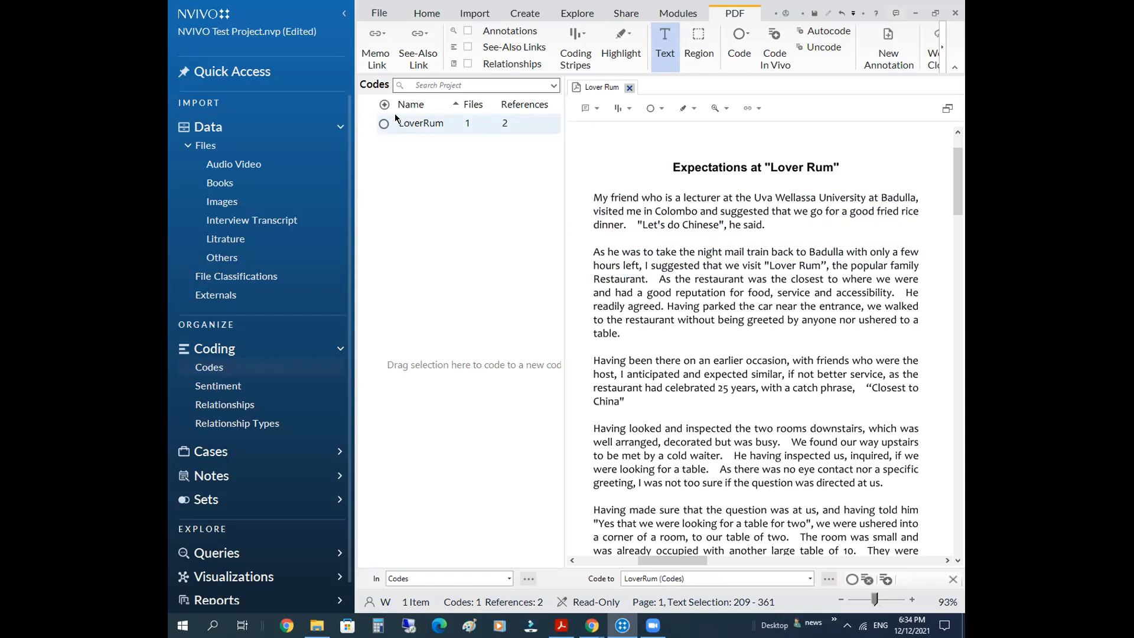
click(417, 125)
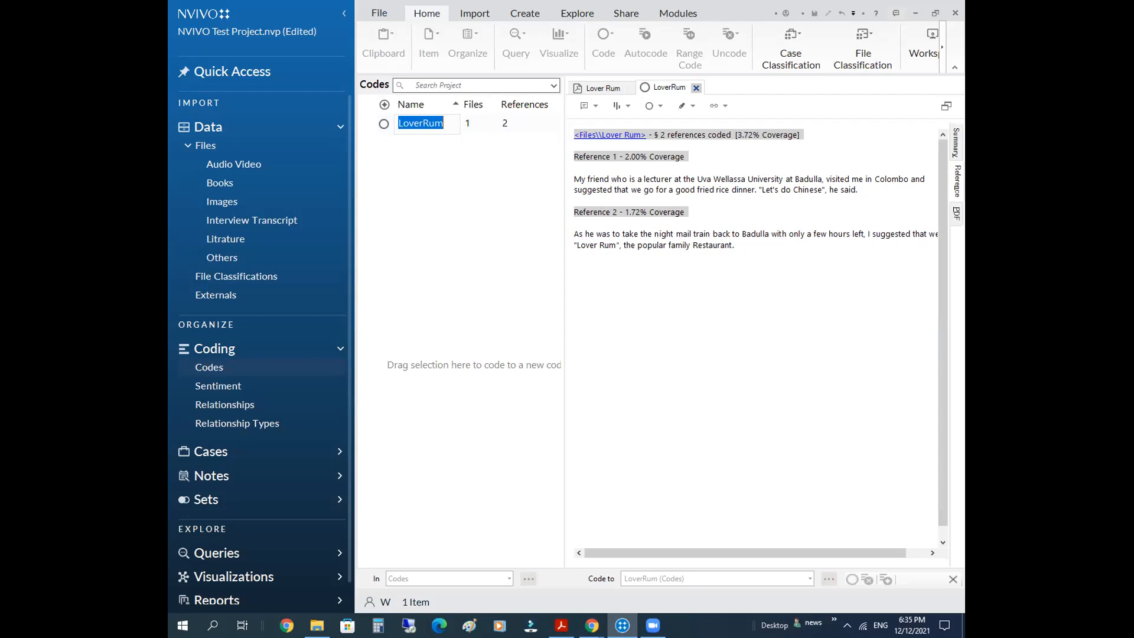
key(Return)
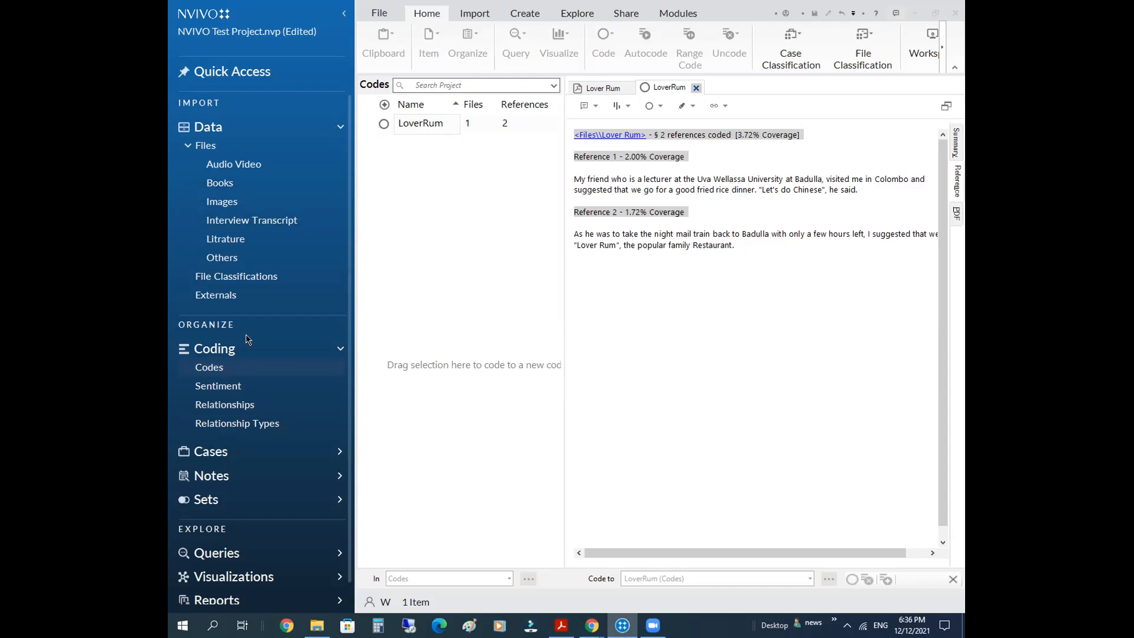
Step: Create a child code named ABC under the LoverRum code
right_click(234, 366)
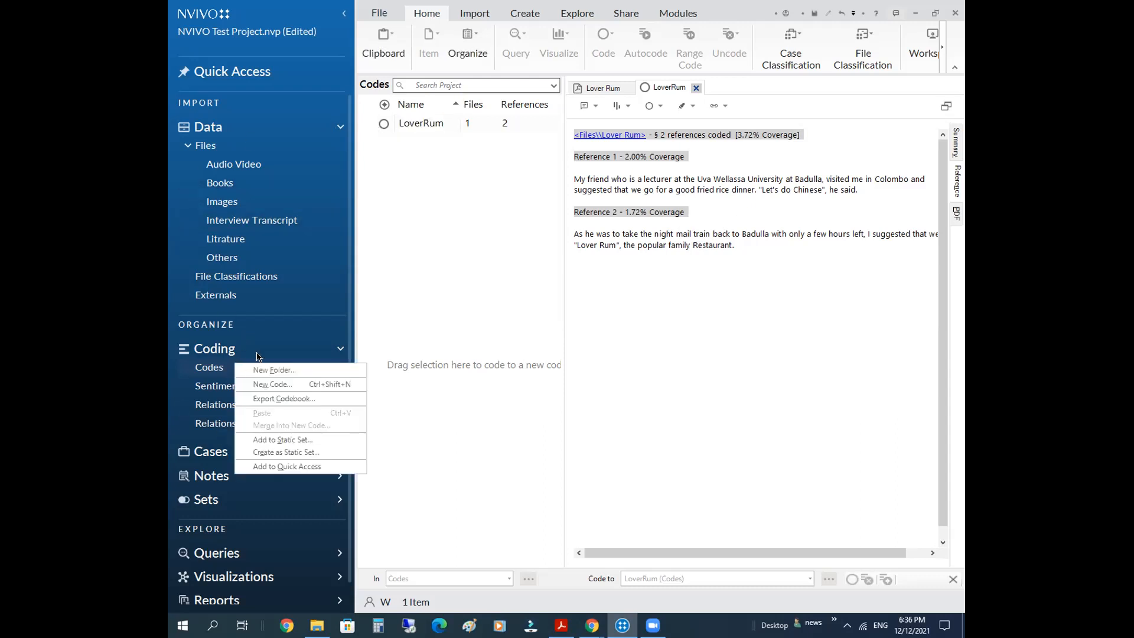
right_click(362, 142)
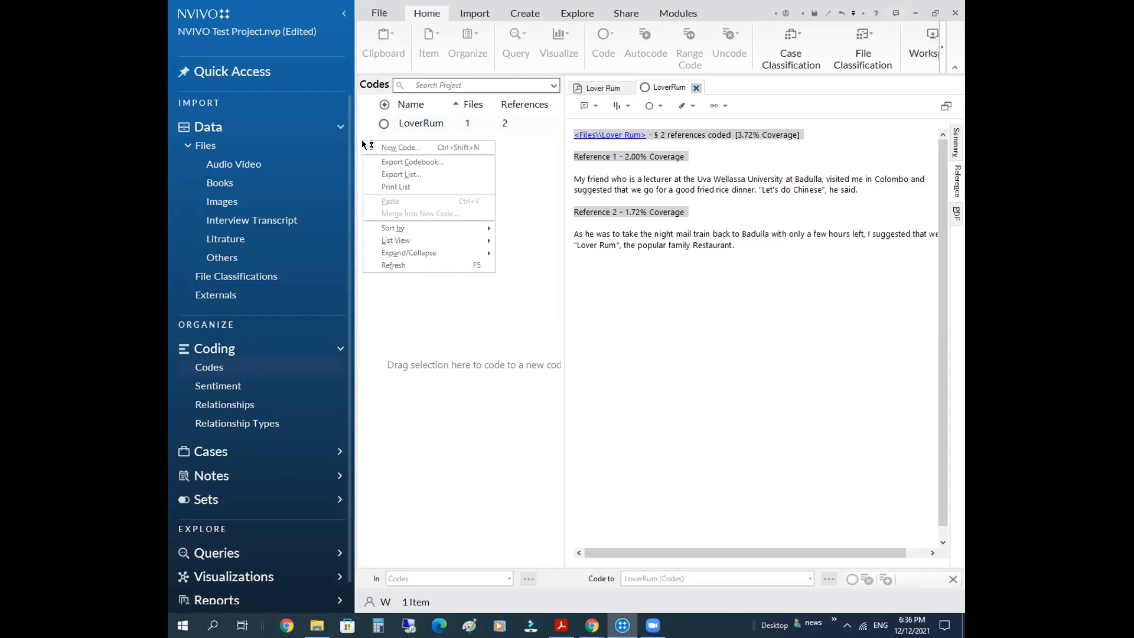
right_click(413, 121)
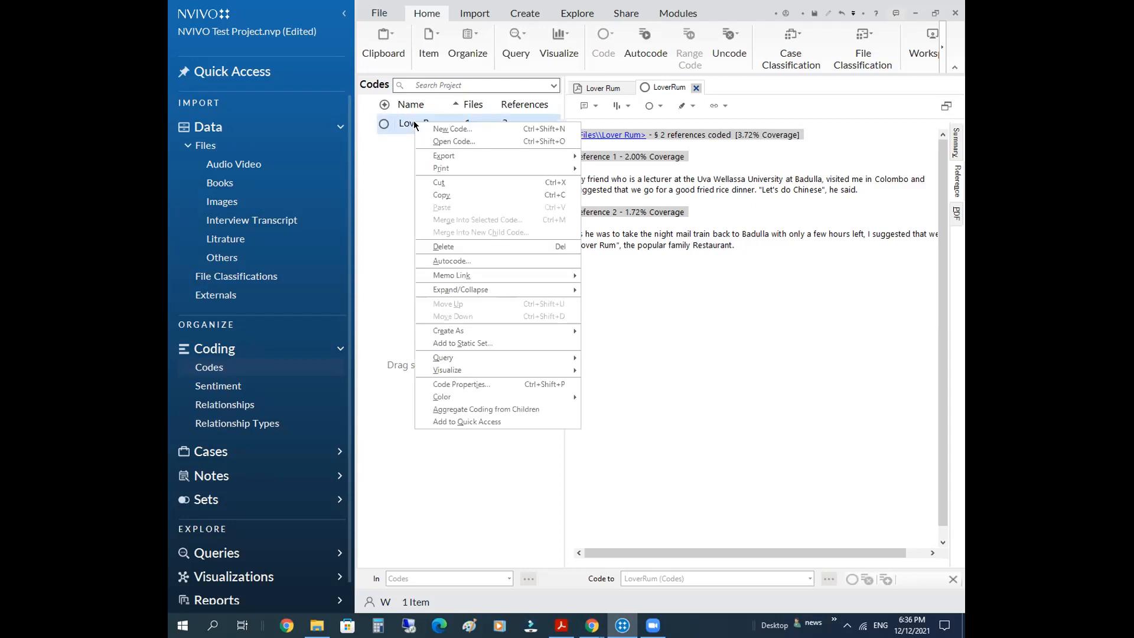
click(448, 130)
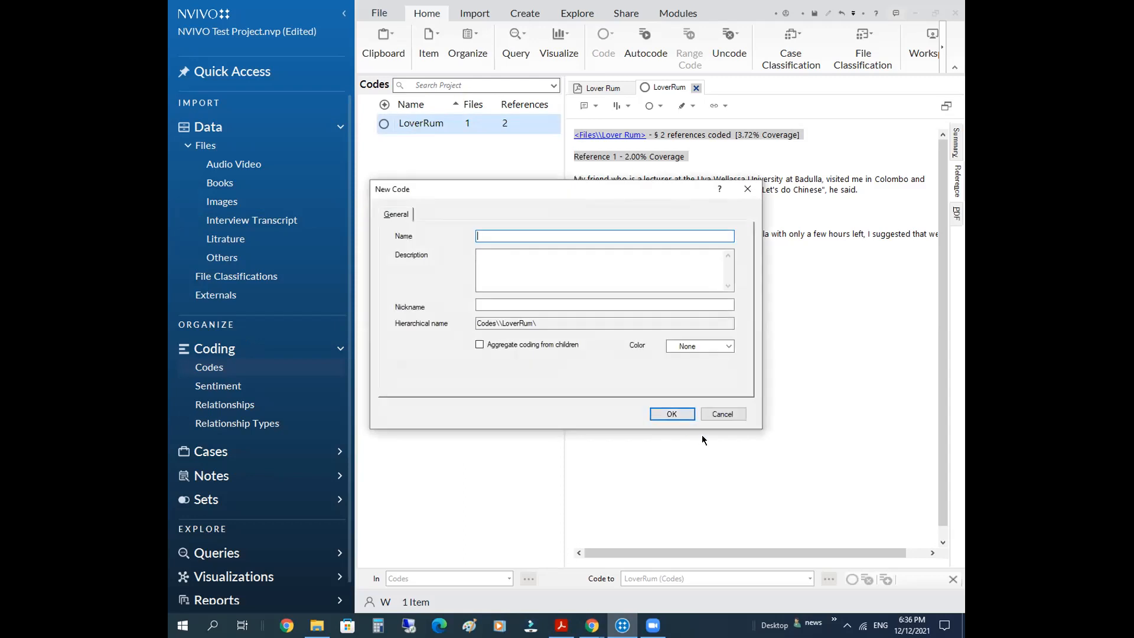
text(ABC)
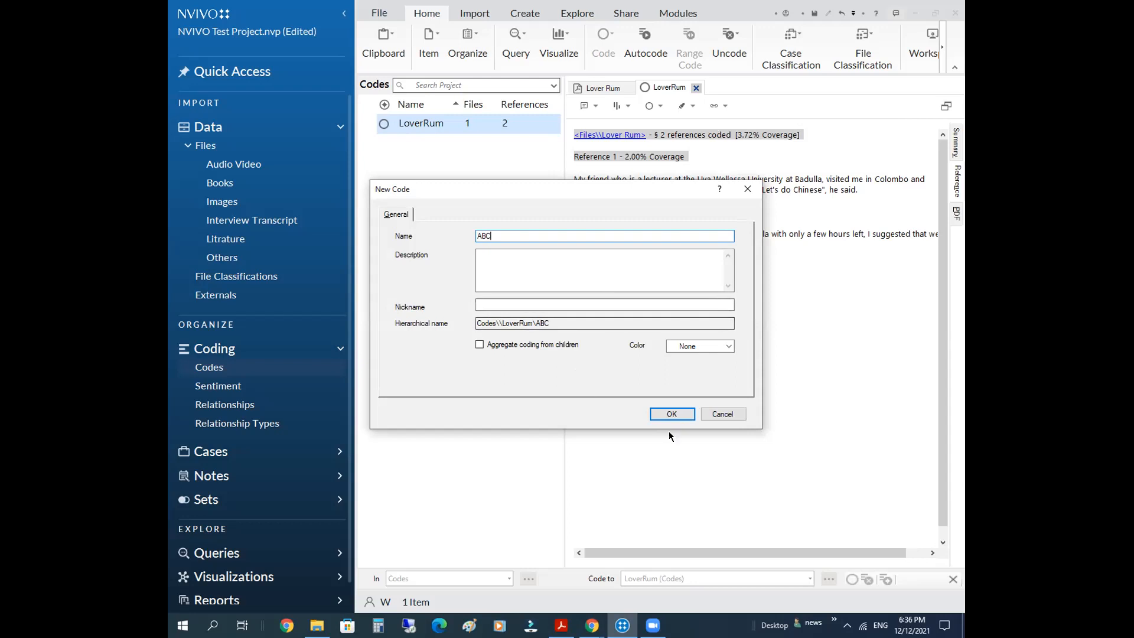
click(678, 414)
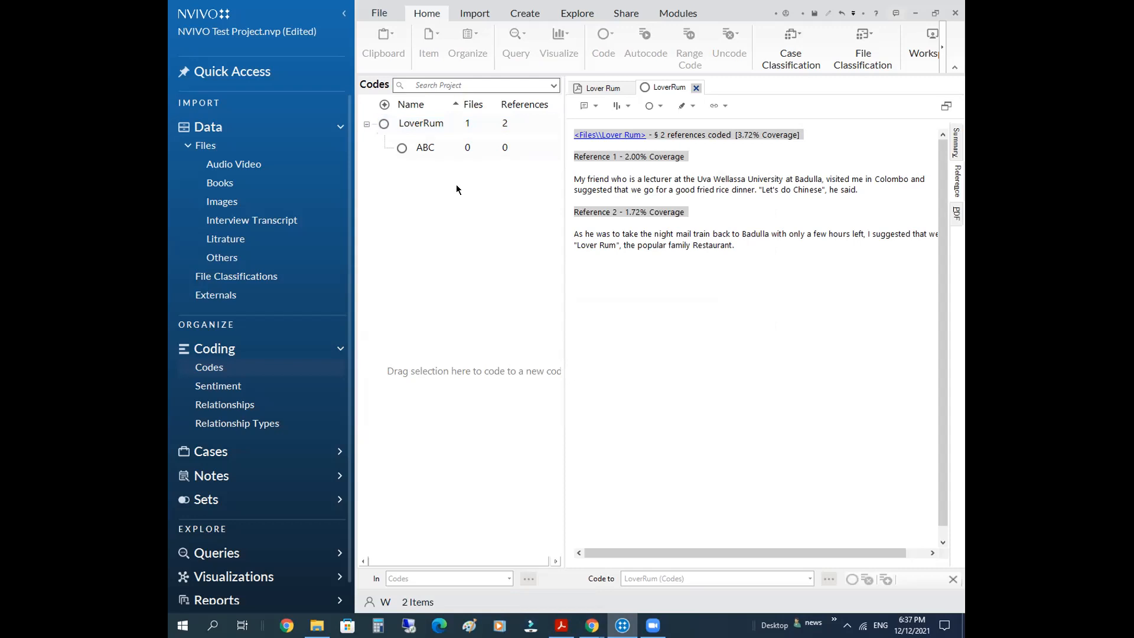
Step: Create a second child code named DEF under the LoverRum code
click(384, 124)
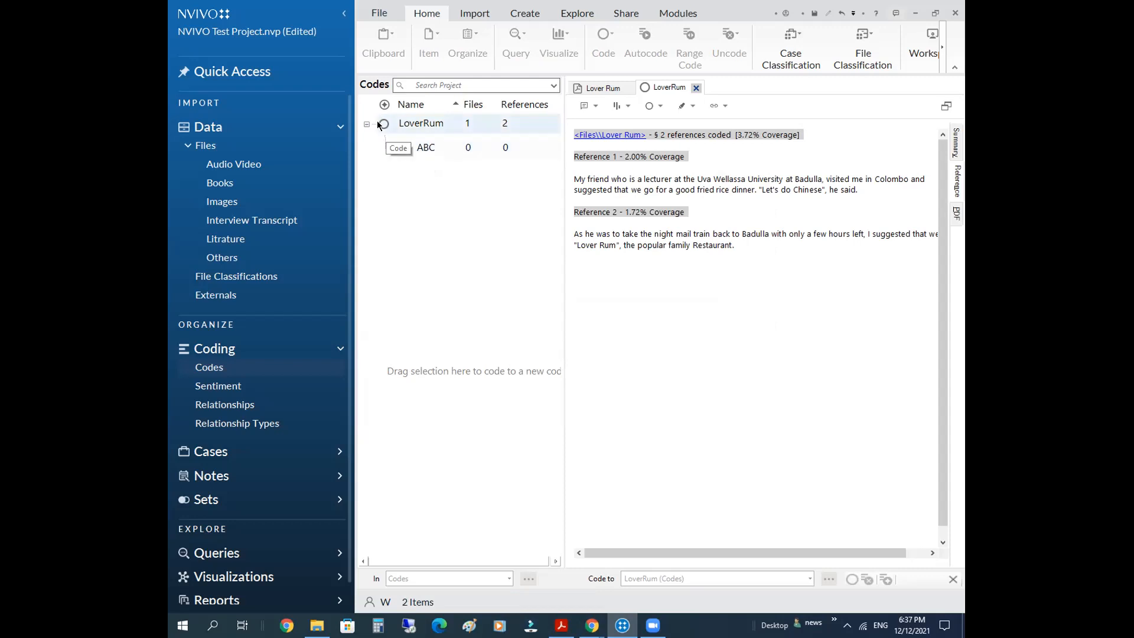
right_click(382, 125)
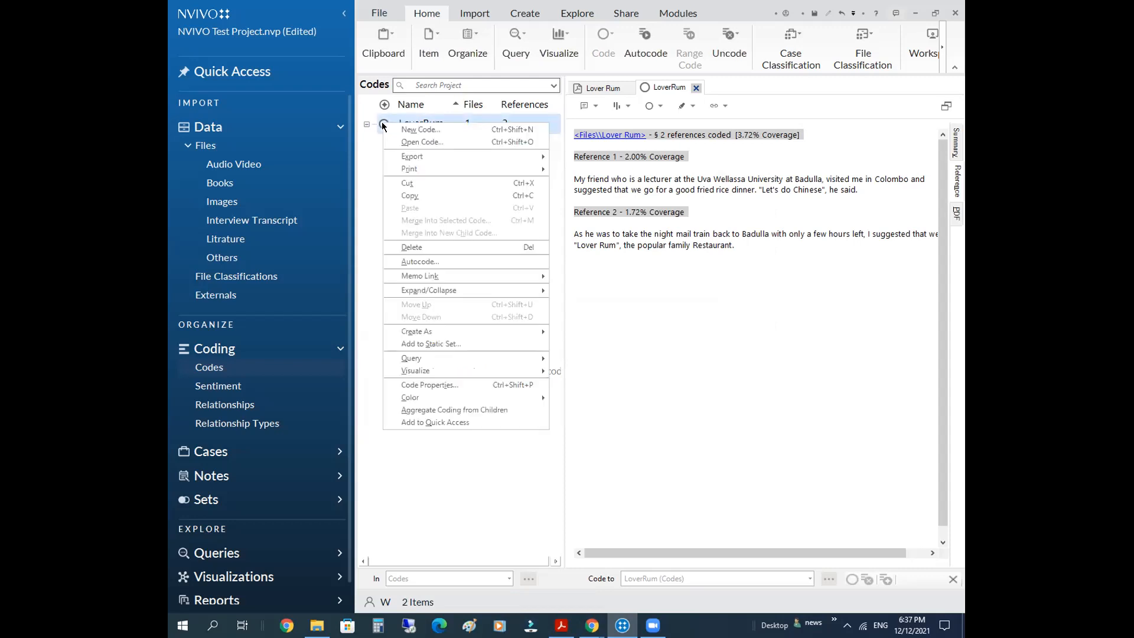
click(402, 132)
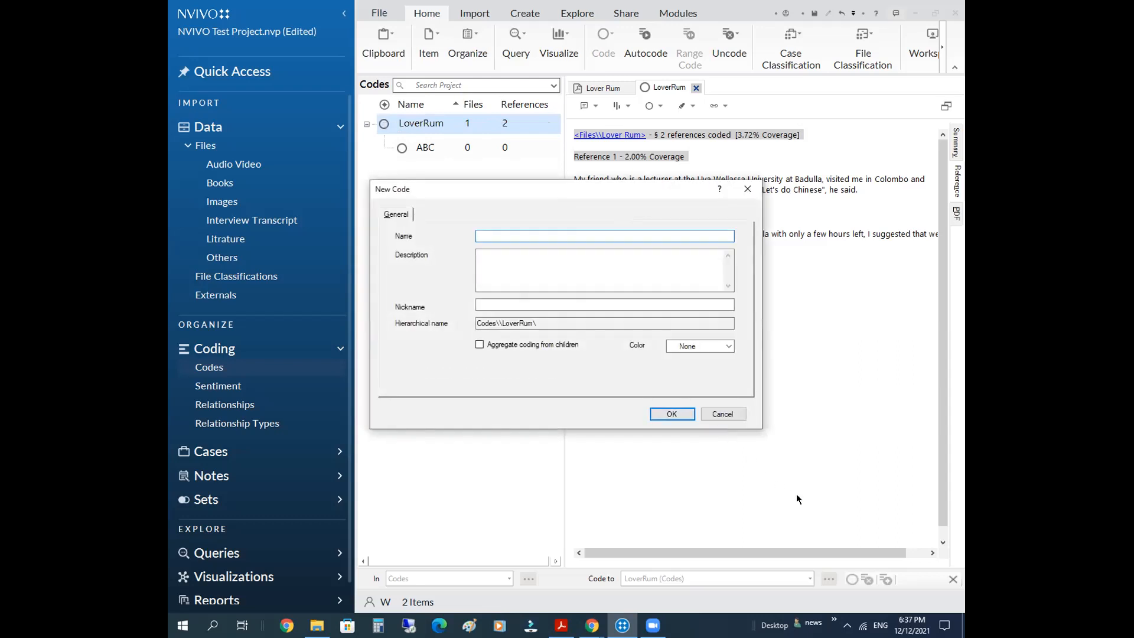
text(DEF)
click(672, 414)
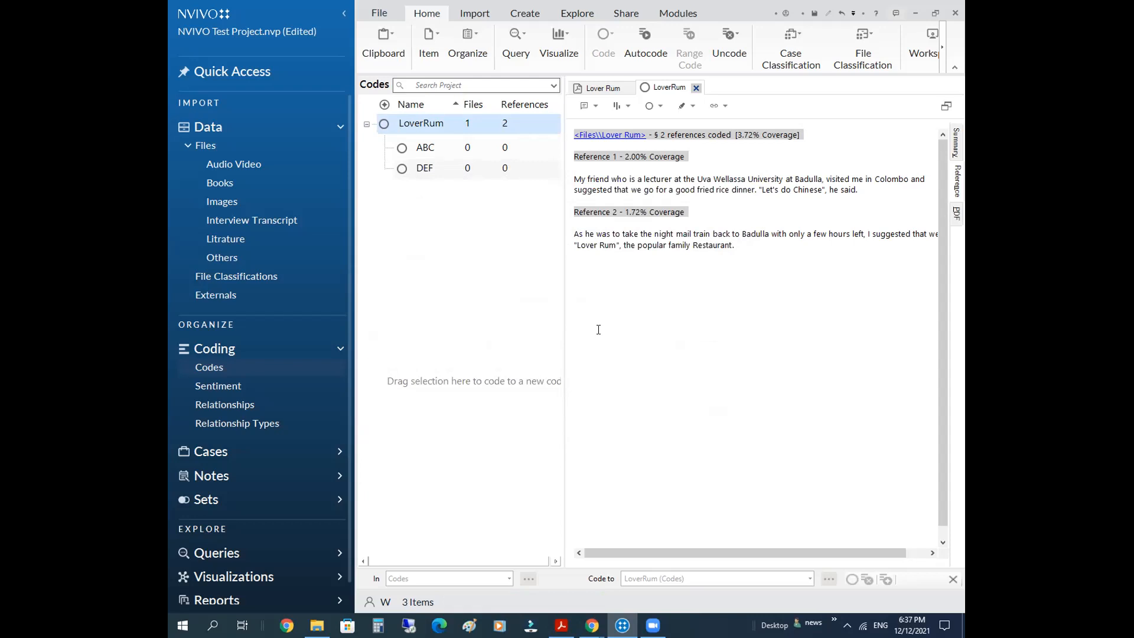
Step: Create a sub-code named 123 under the ABC code
click(425, 147)
right_click(422, 146)
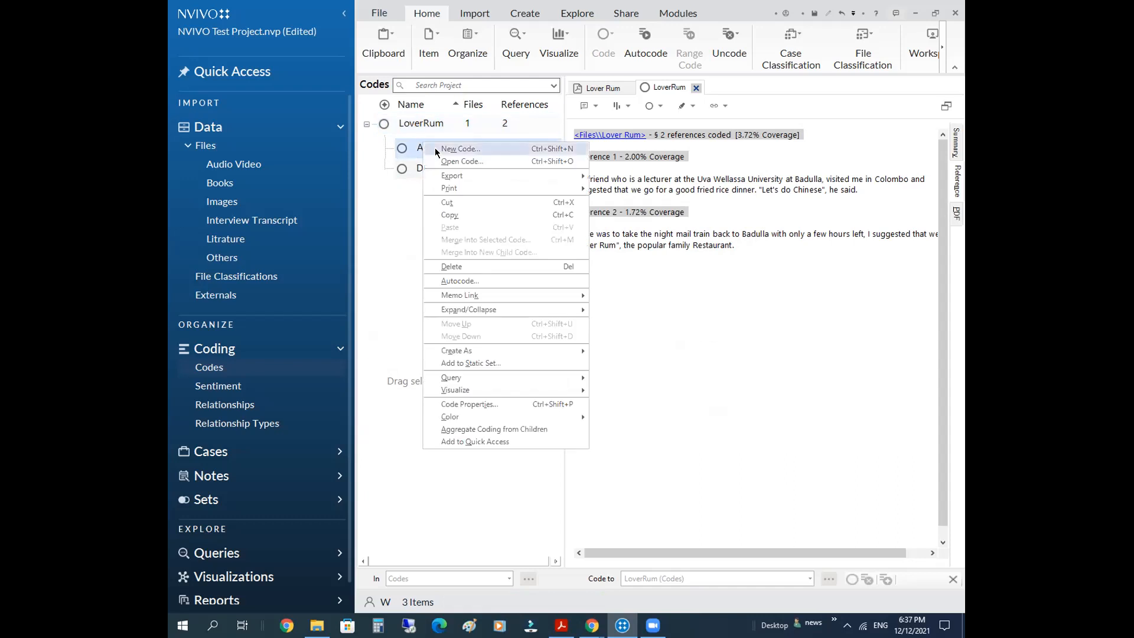
click(438, 150)
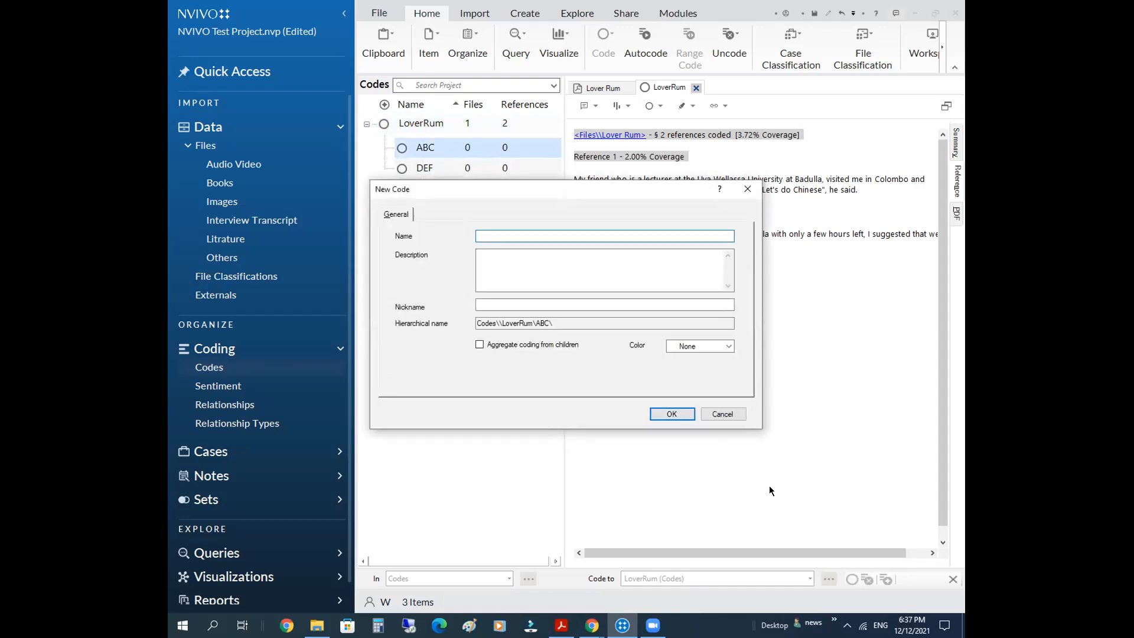
text(GHI)
key(Return)
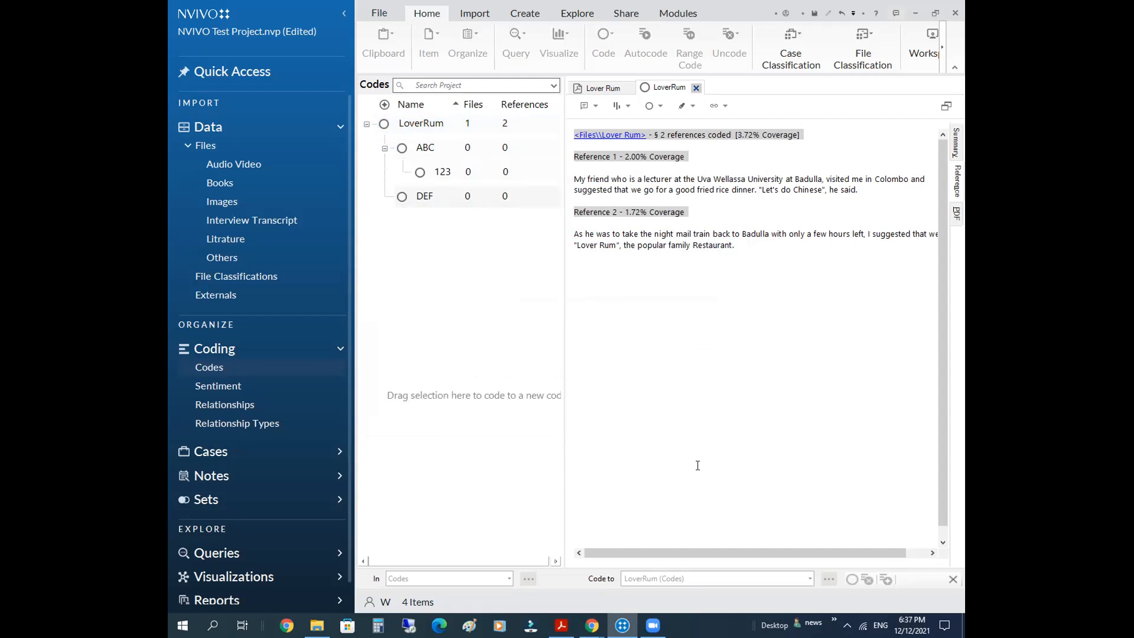
Step: Create a sub-code named 456 under the DEF code
right_click(439, 197)
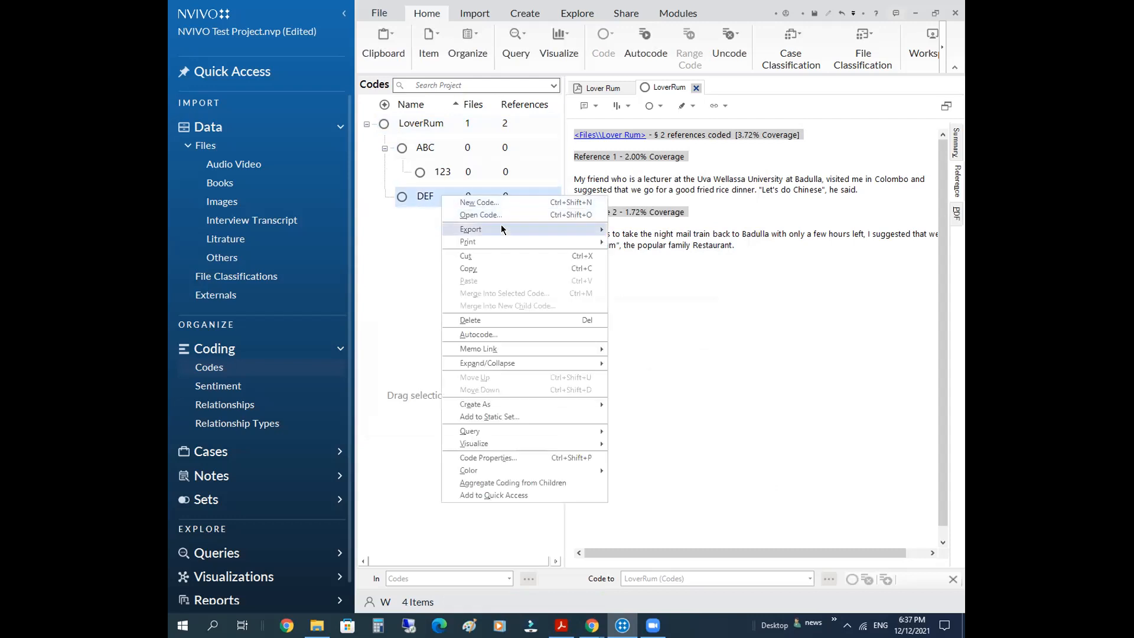
click(479, 203)
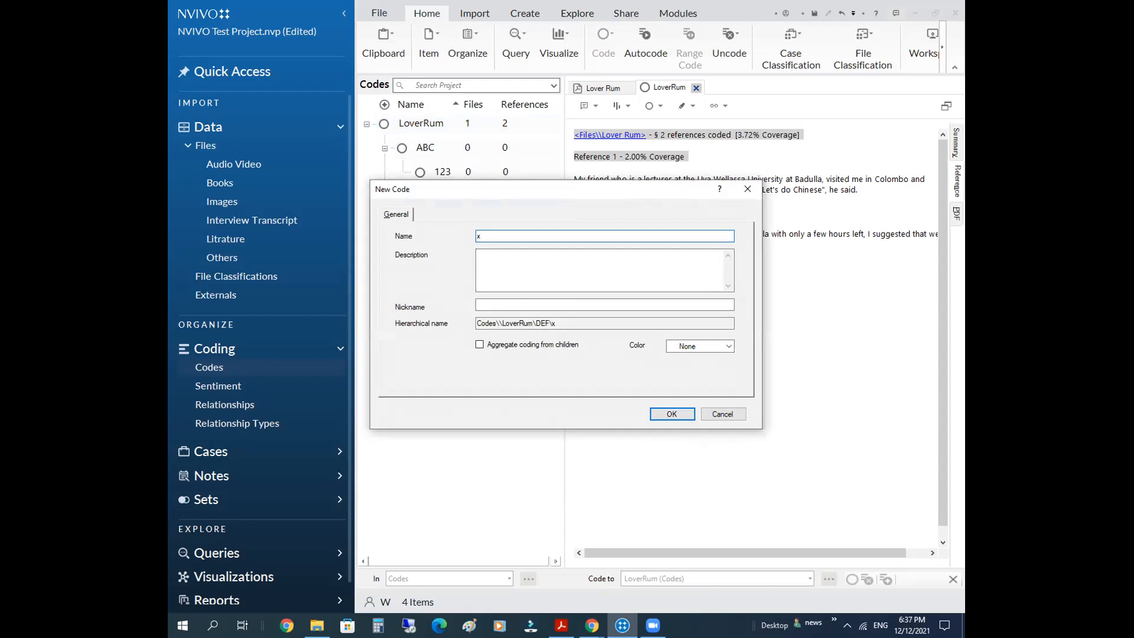
text(456)
click(685, 414)
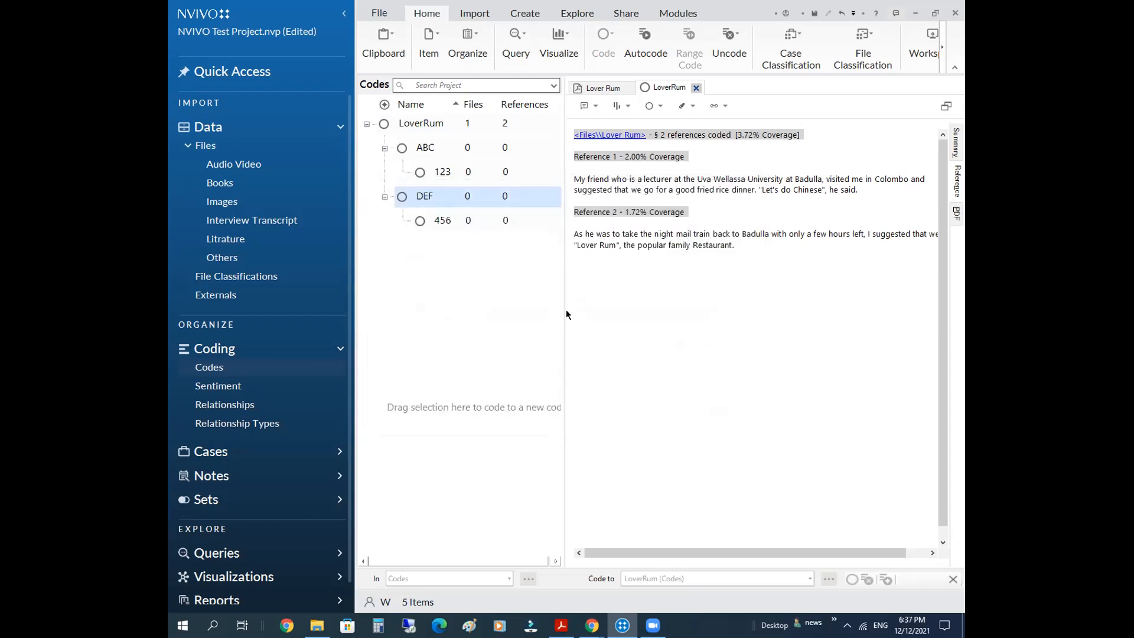
Step: Reopen the Lover Rum document from the project's Files and show the Codes list beside it
click(416, 127)
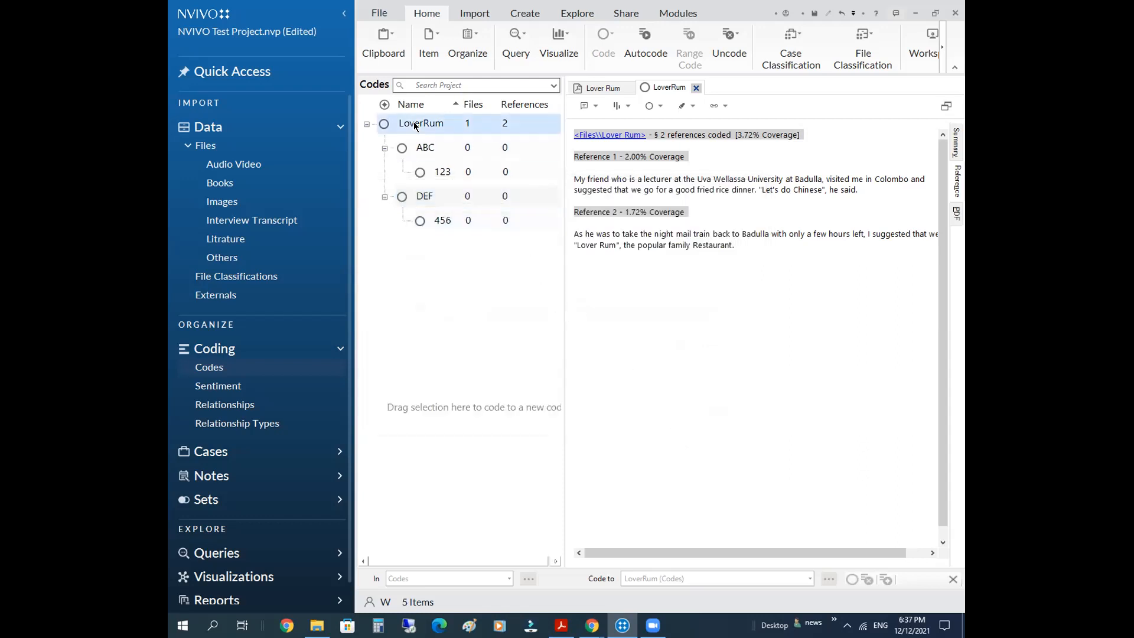
click(397, 122)
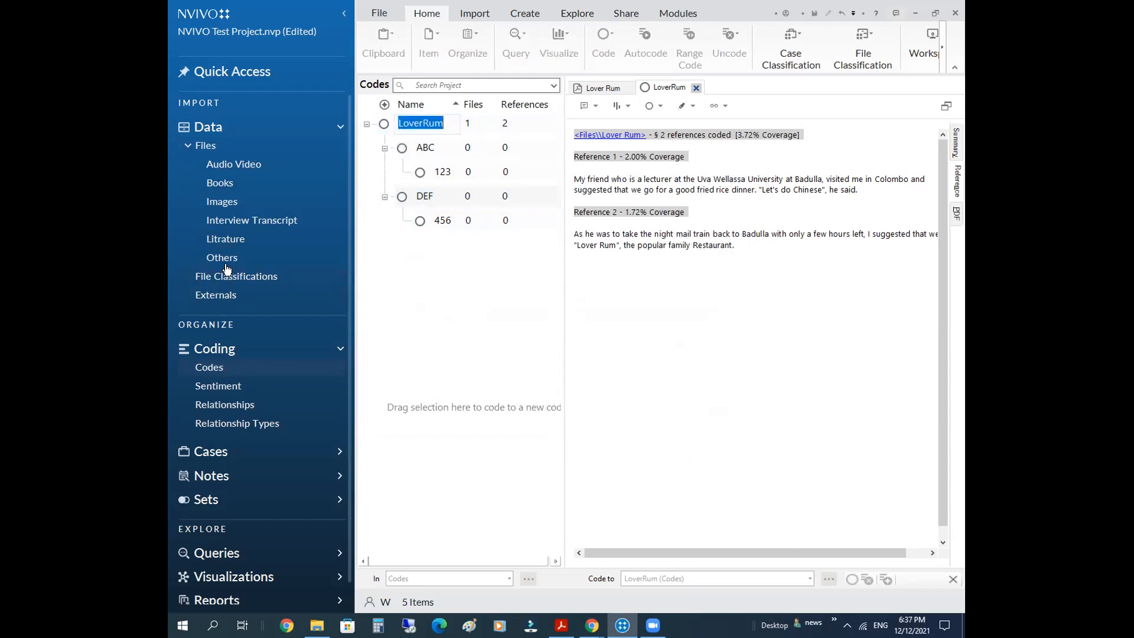
click(230, 145)
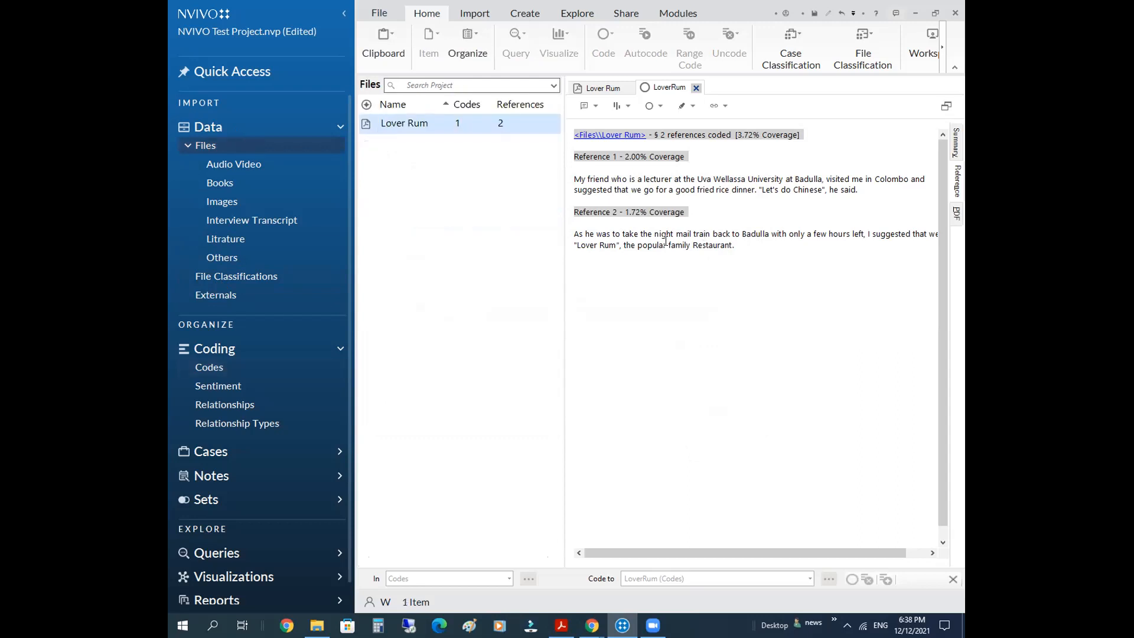
click(400, 124)
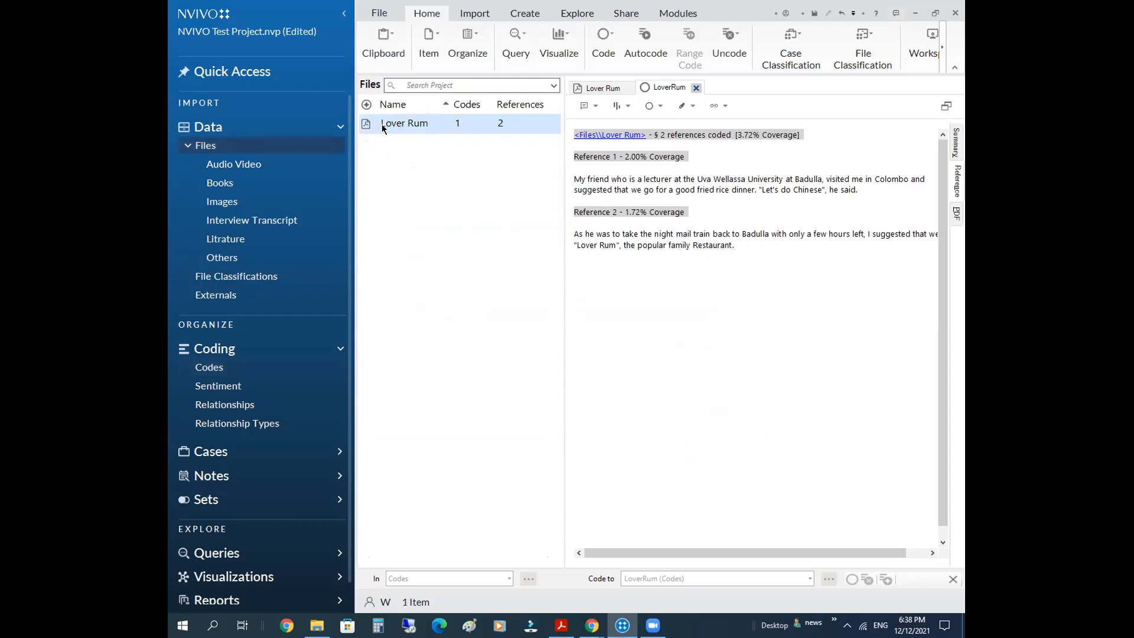
double_click(365, 124)
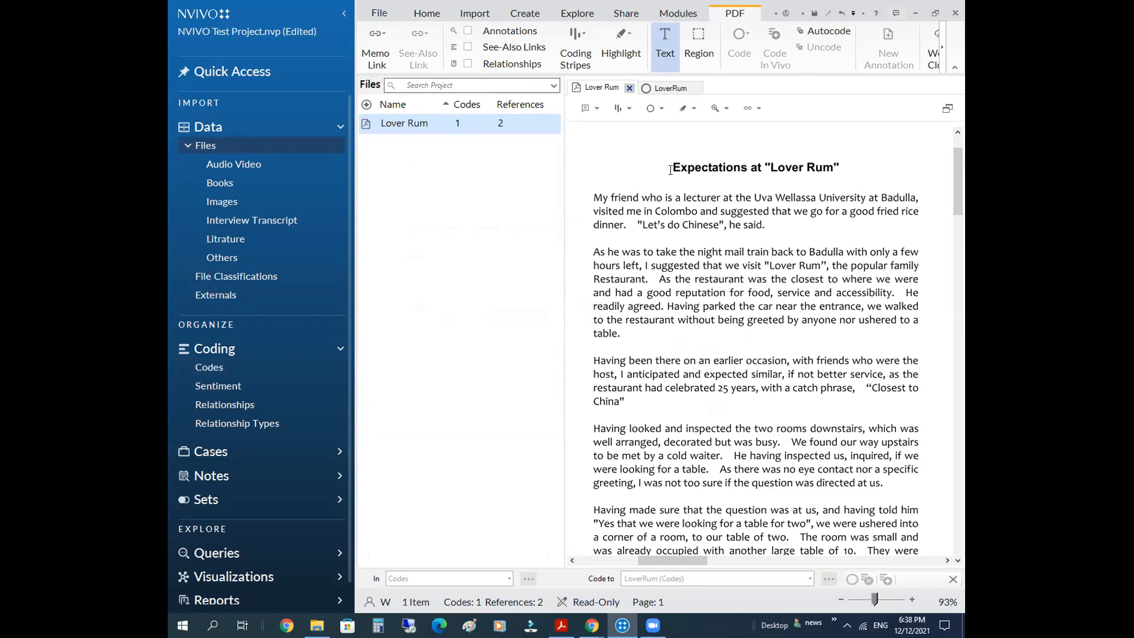
click(216, 368)
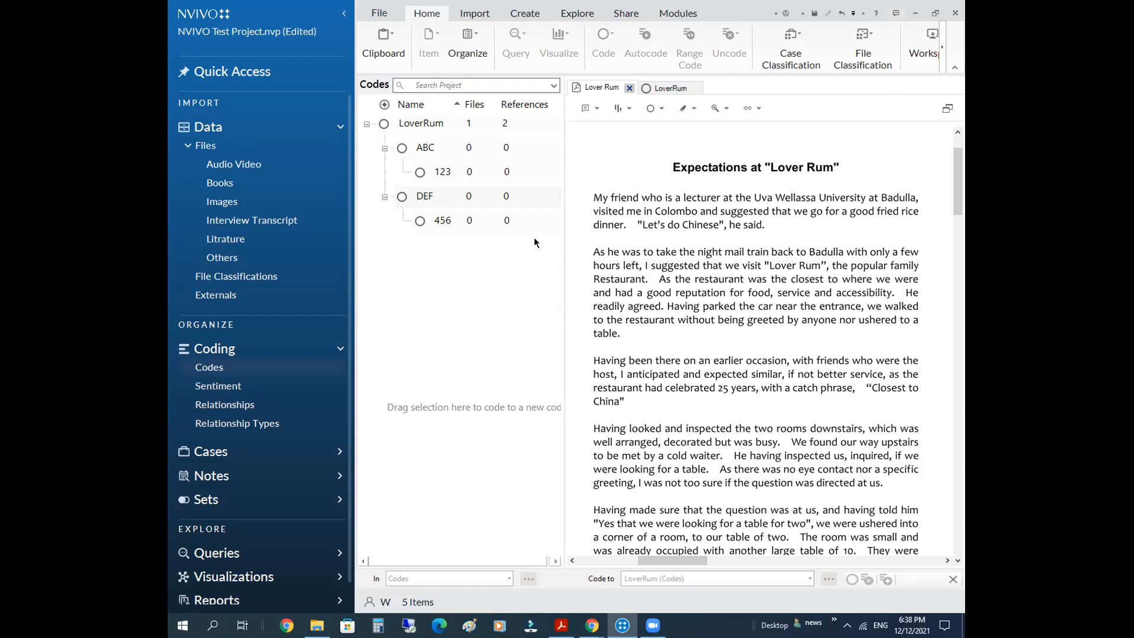
Step: In the third paragraph, code "Having been there on an earlier occasion" to 123 and "25 years" to 456
drag(593, 360, 785, 361)
drag(661, 364, 431, 172)
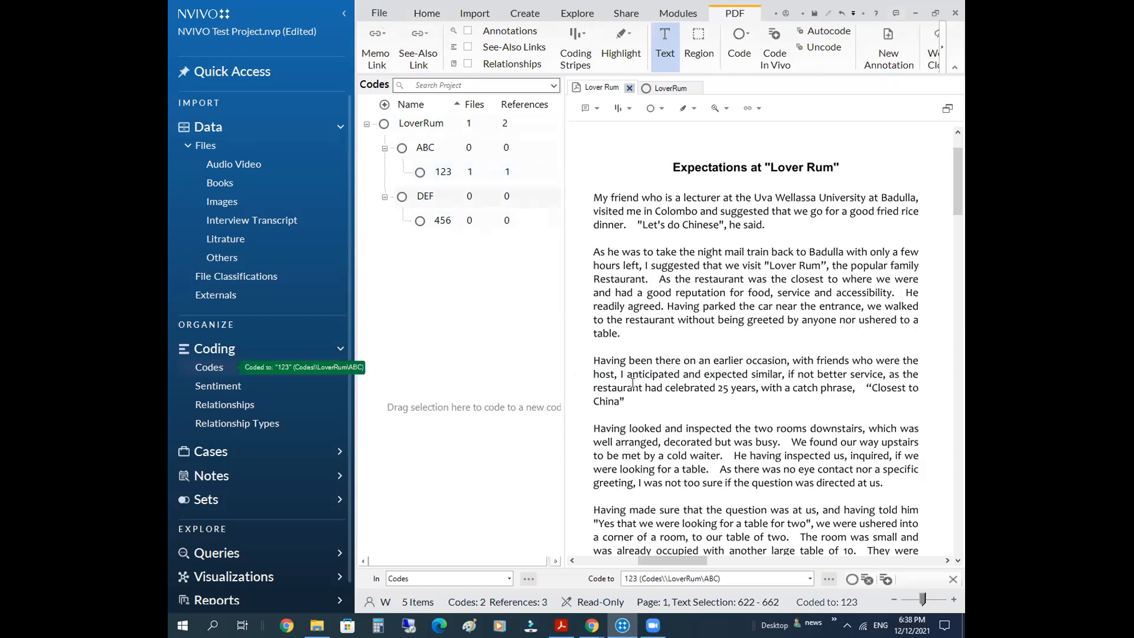
drag(716, 387, 445, 222)
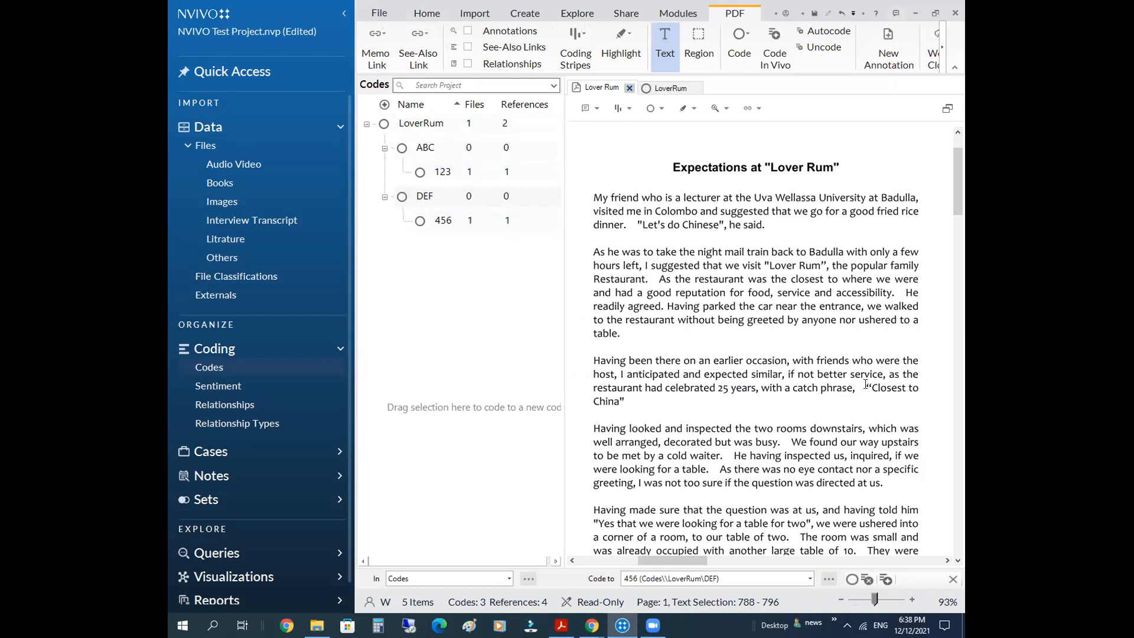
Step: Rename the ABC code as Rename
right_click(419, 148)
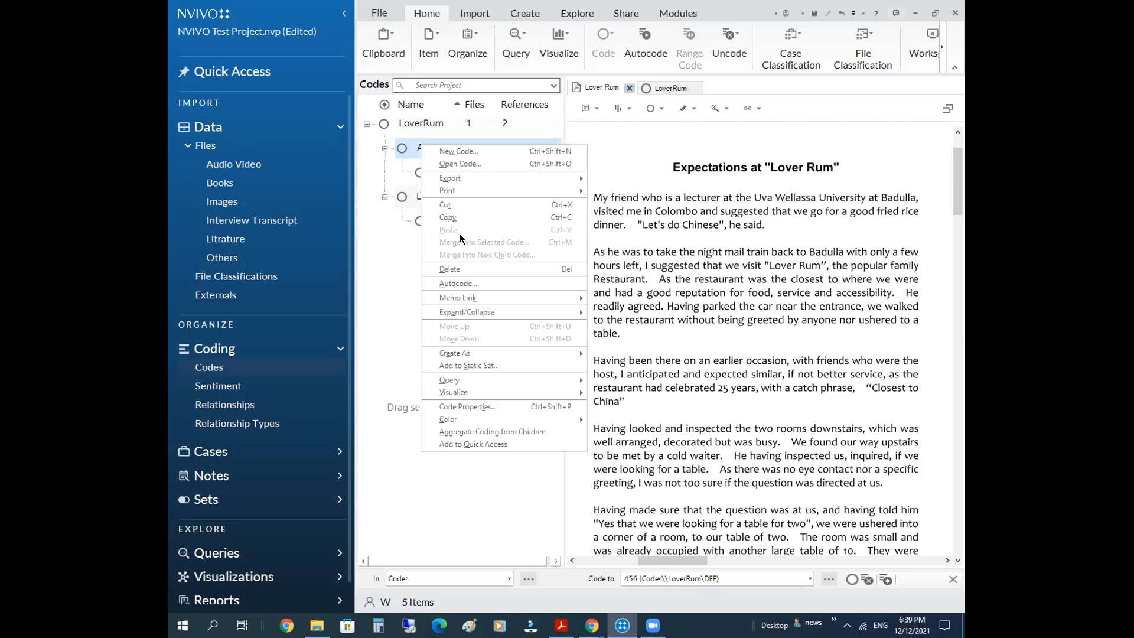
click(407, 150)
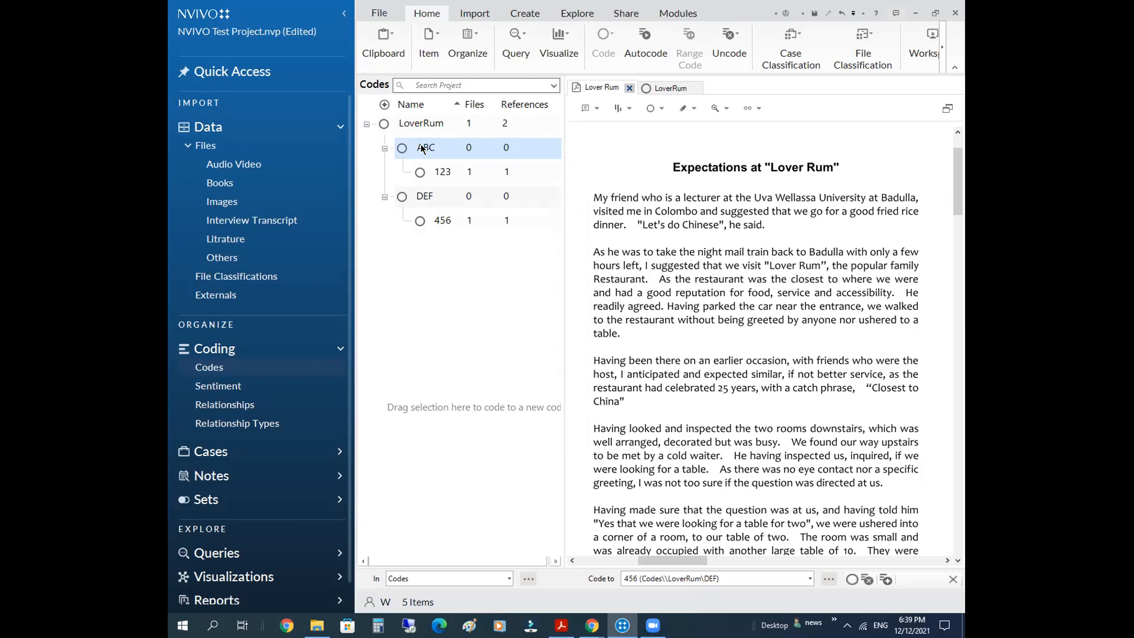
click(421, 146)
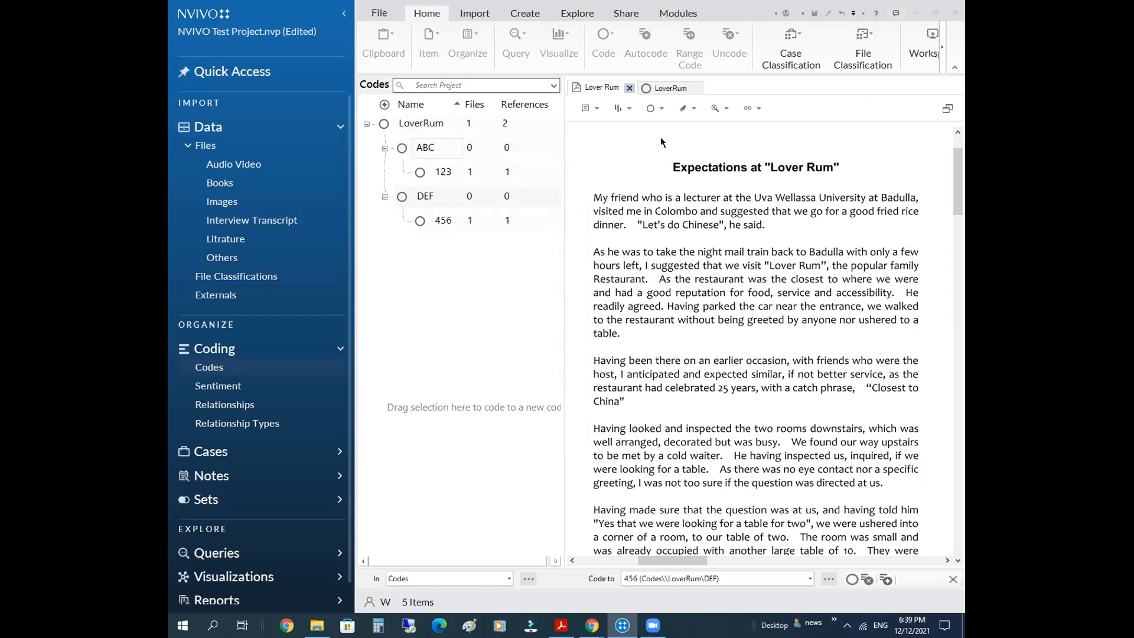
click(446, 146)
text(Renamed)
text( ABC)
key(Return)
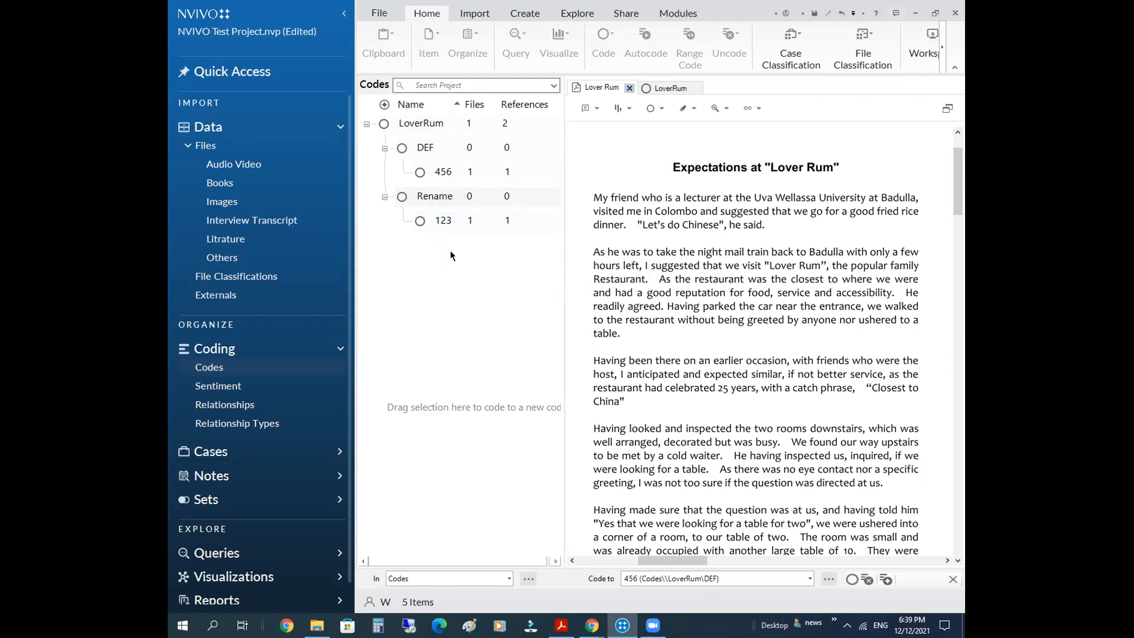
click(437, 225)
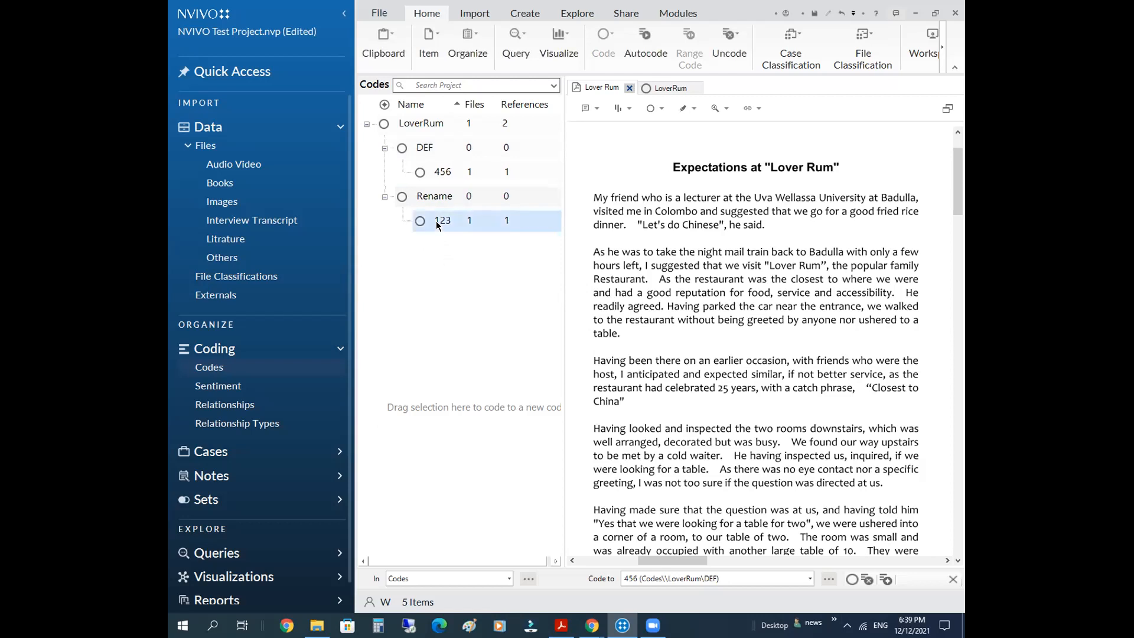
ctrl+click(441, 172)
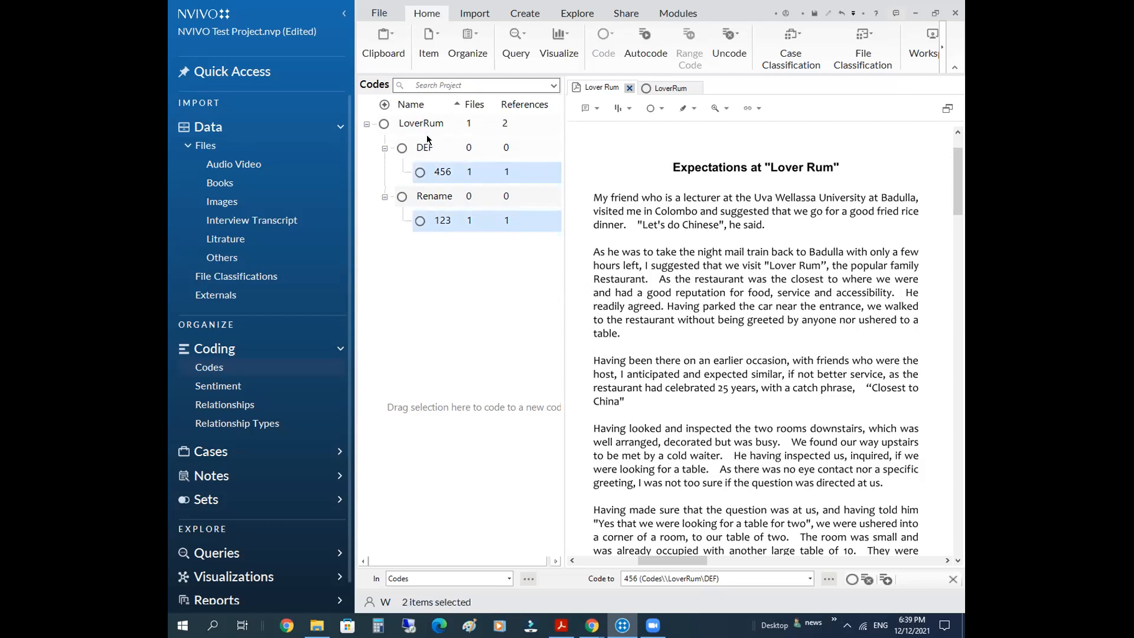
ctrl+click(423, 172)
ctrl+click(419, 173)
ctrl+click(415, 172)
click(438, 273)
click(424, 218)
ctrl+click(426, 172)
click(440, 223)
ctrl+click(453, 173)
click(433, 244)
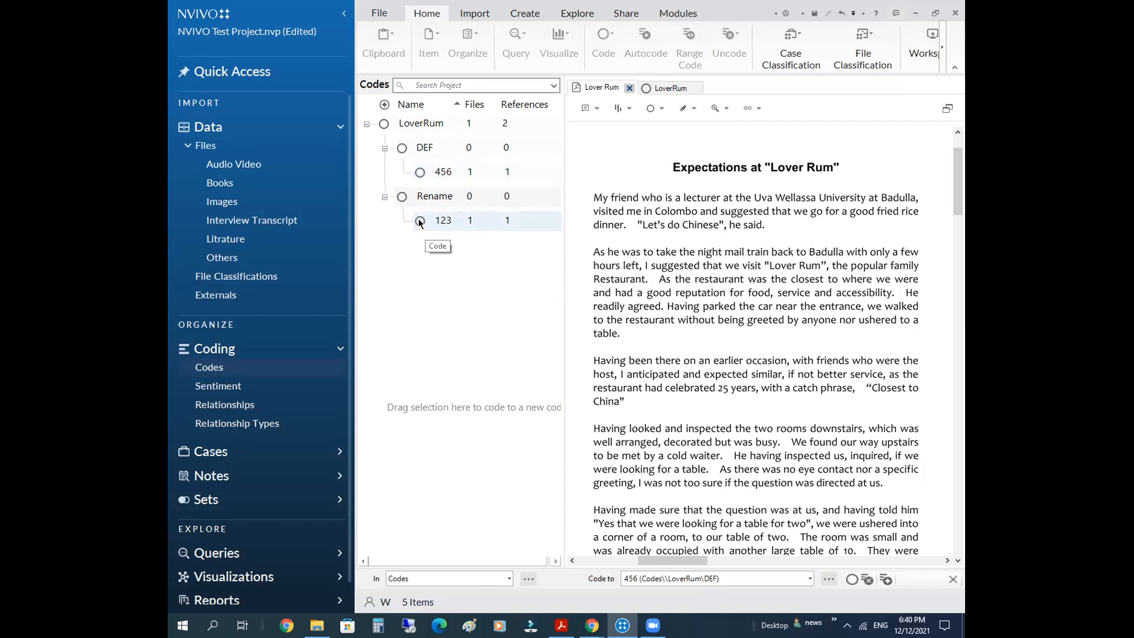
Step: Select codes 123 and 456 together and move both under the DEF code
click(418, 219)
ctrl+click(421, 172)
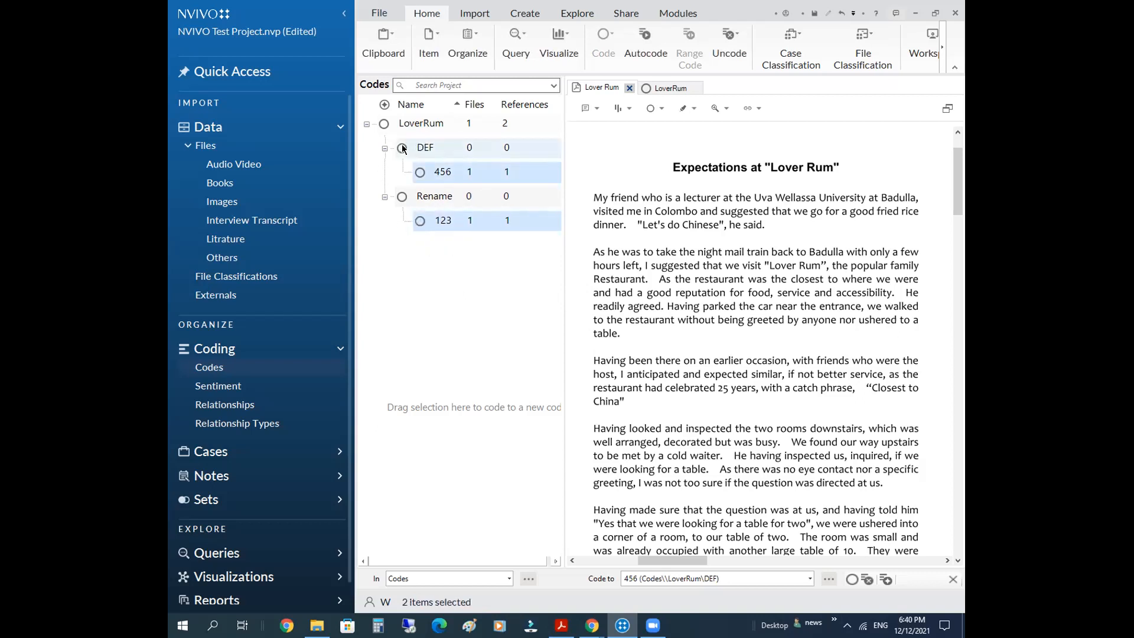
drag(551, 222, 401, 146)
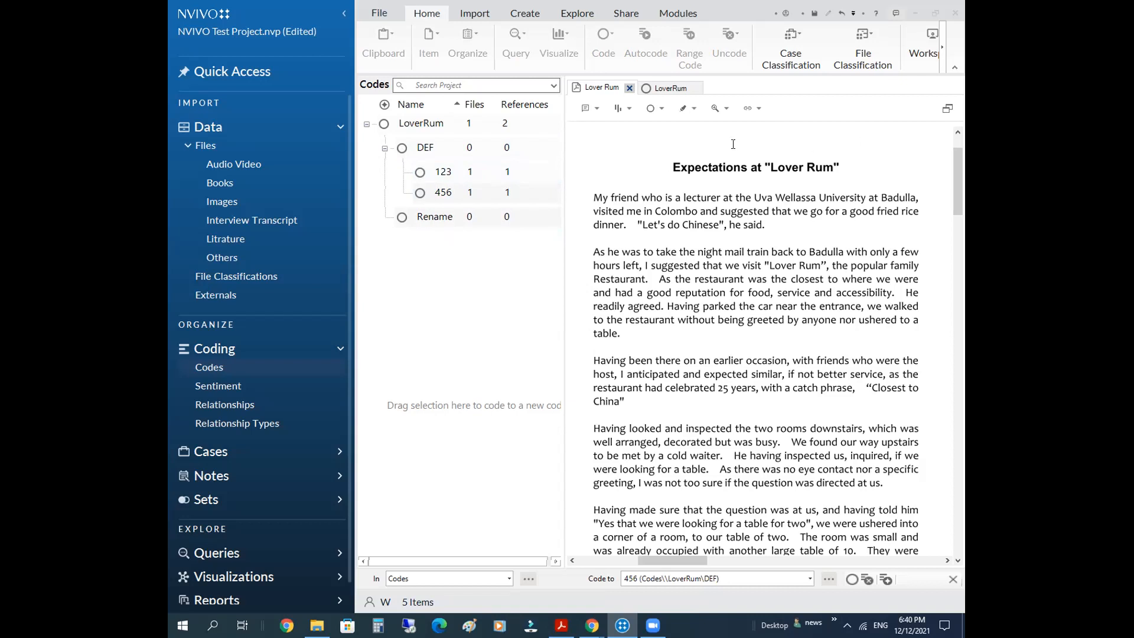
Step: Move the Rename code under DEF, beside 123 and 456
click(408, 218)
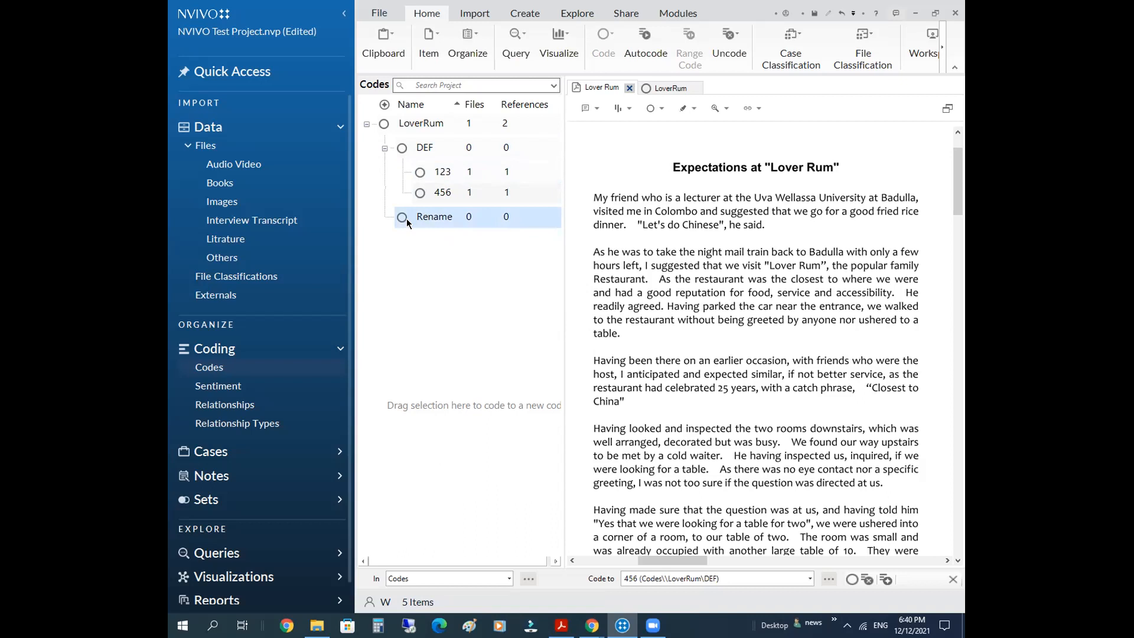
click(435, 219)
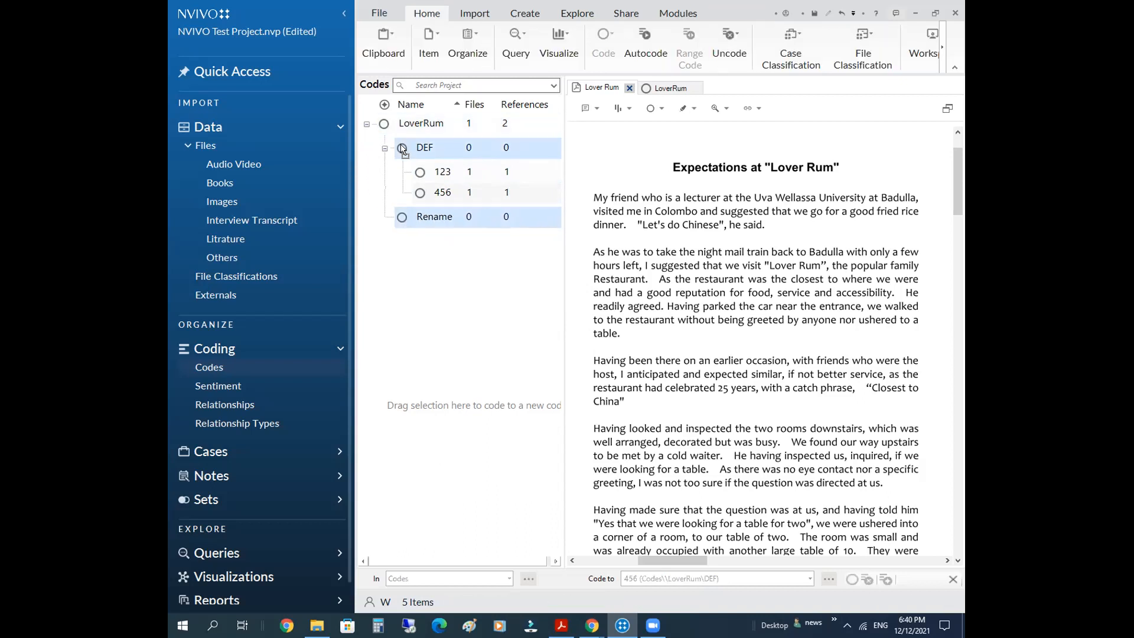
drag(402, 150, 402, 150)
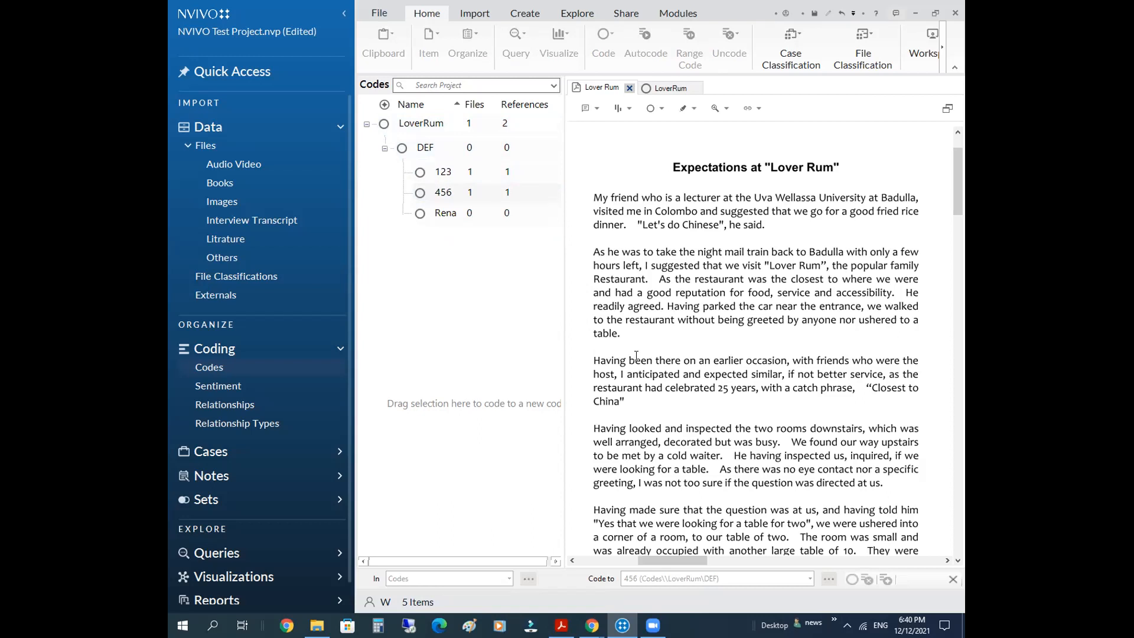
Step: Move code 123 out of DEF to sit directly under LoverRum, and save the project
click(444, 173)
click(413, 125)
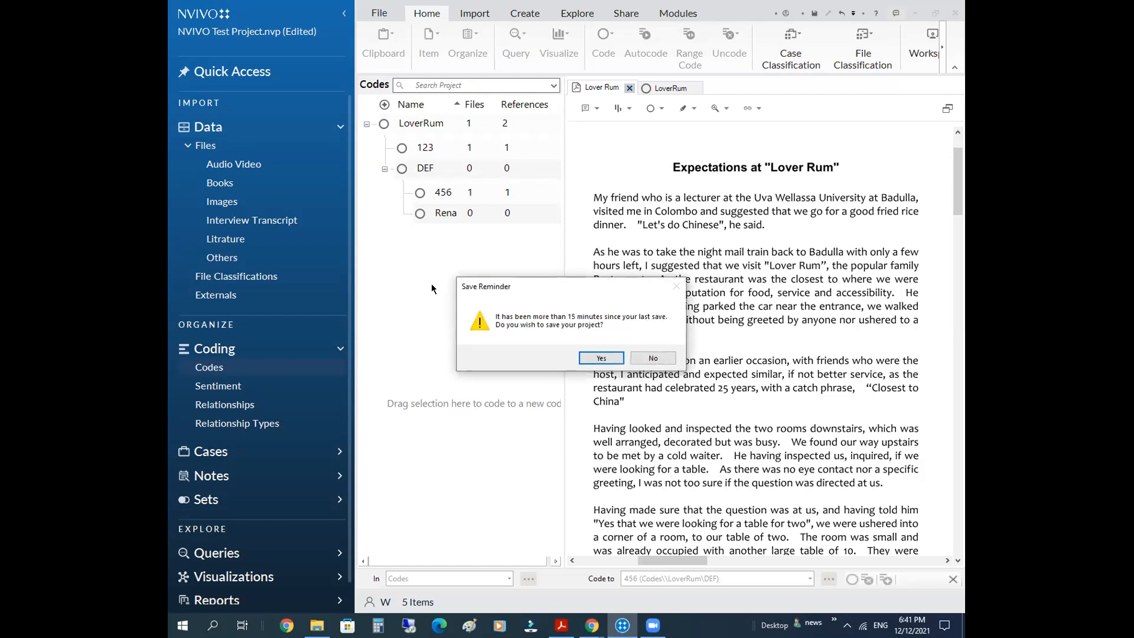
click(611, 359)
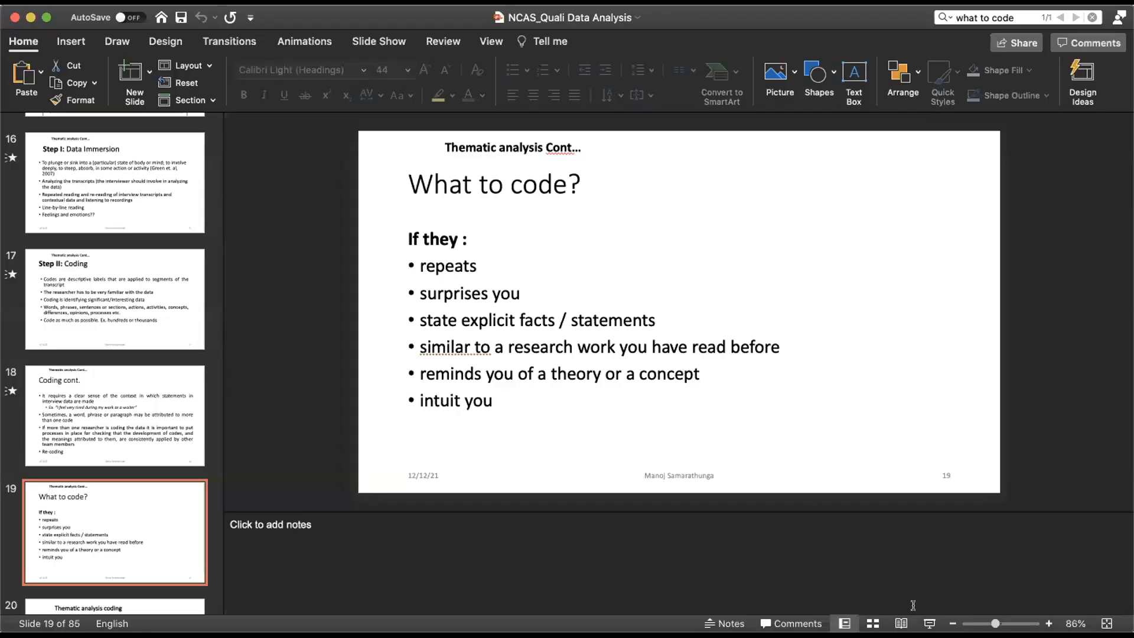
Step: Switch to the NCAS_Quali Data Analysis presentation in PowerPoint and start the slide show at slide 19, "What to code?"
click(929, 623)
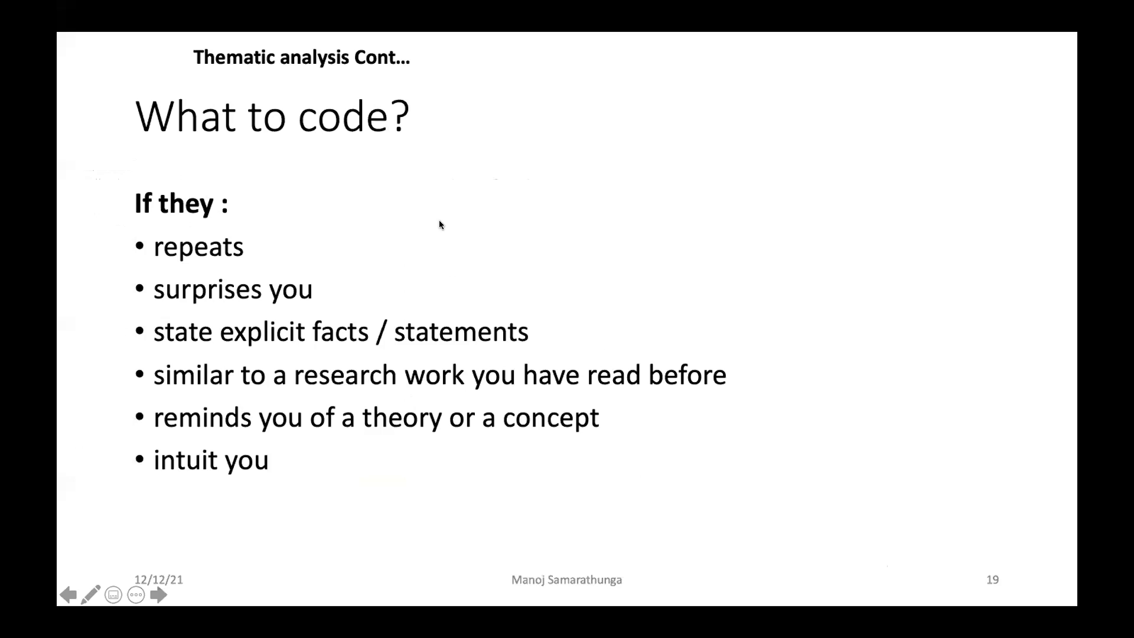